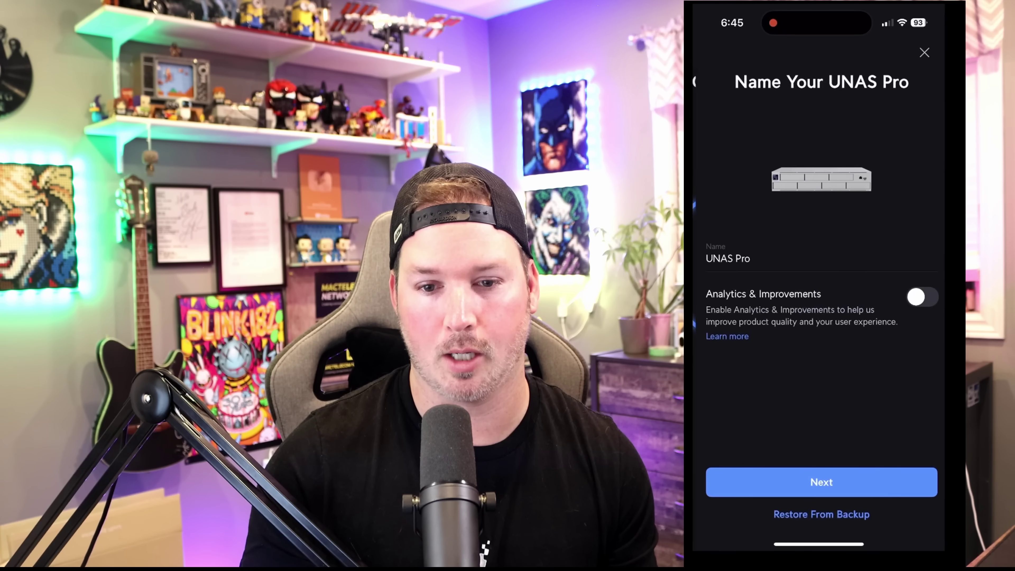
Name the device 'UNAS Pro mactelecom' and accept its four 8 TB disks to begin setup.
click(746, 259)
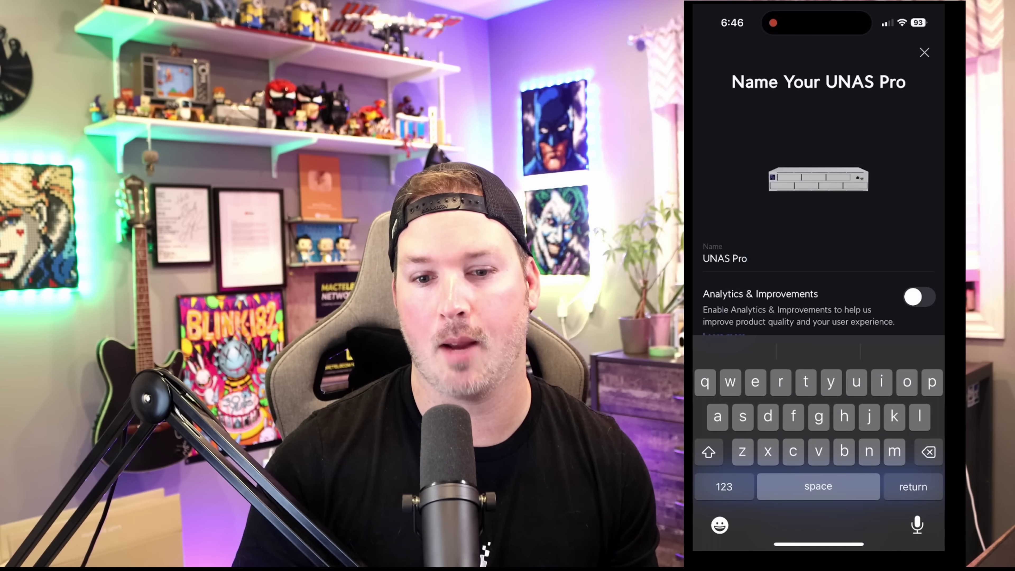
text(ma)
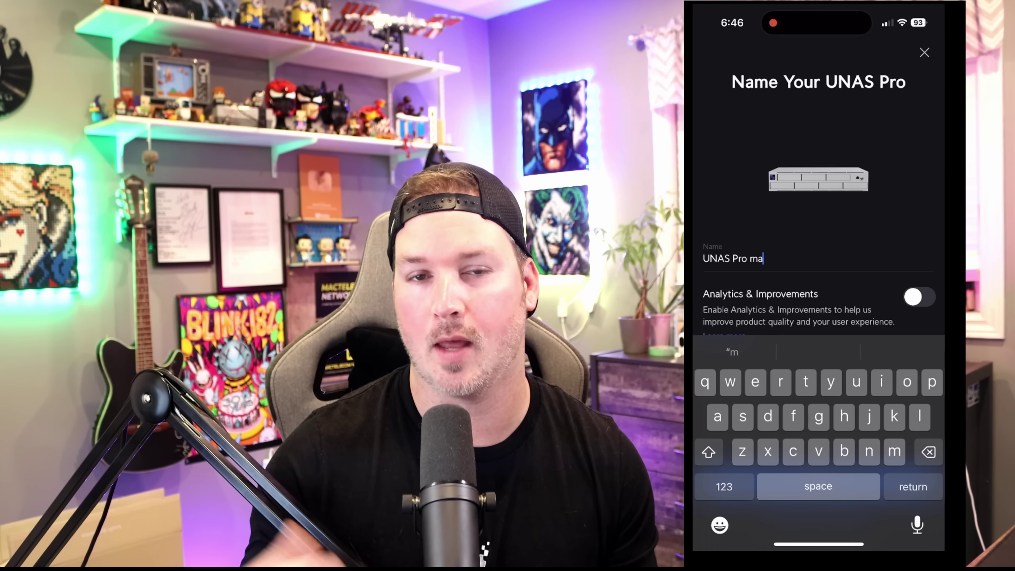
text(ctelecom)
key(Return)
click(816, 481)
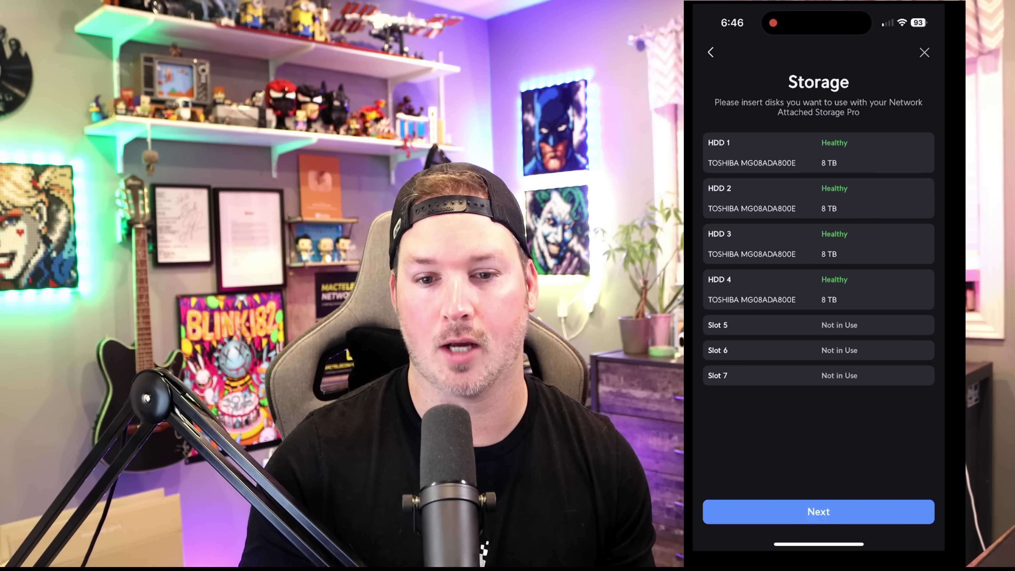
click(819, 512)
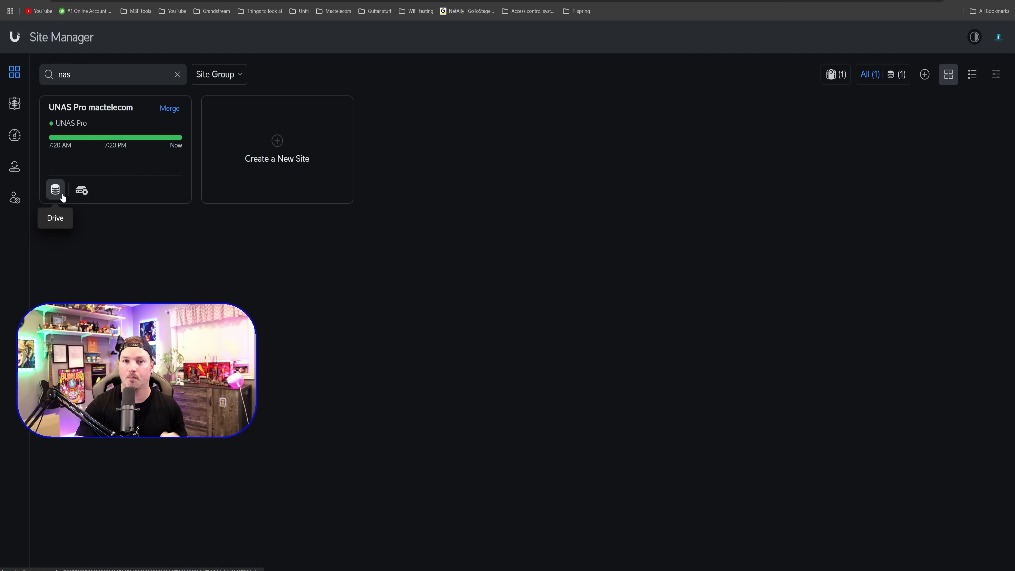
Open the UNAS Pro's Drive app and show All Files with the personal drive's usage.
click(56, 189)
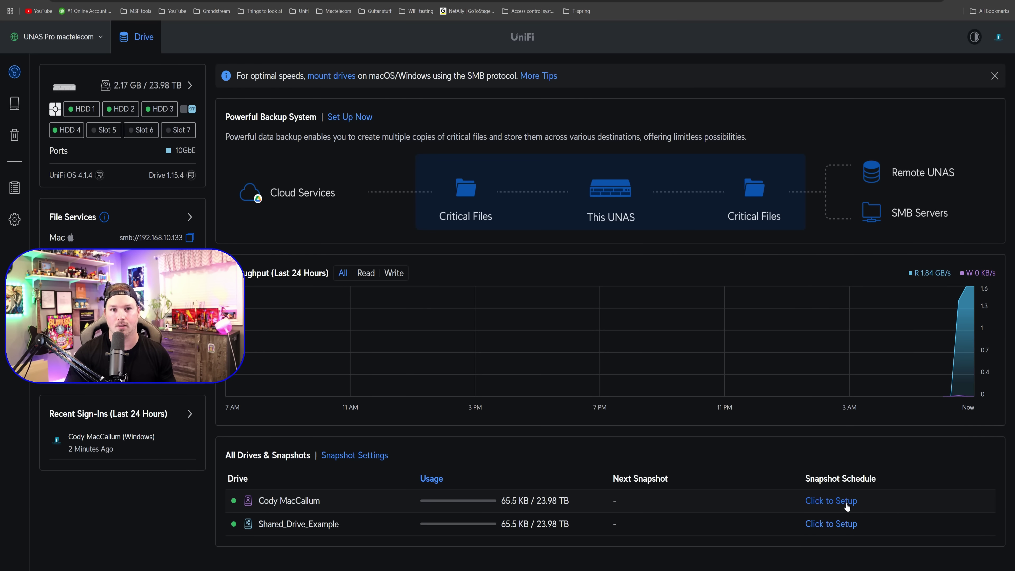
click(831, 502)
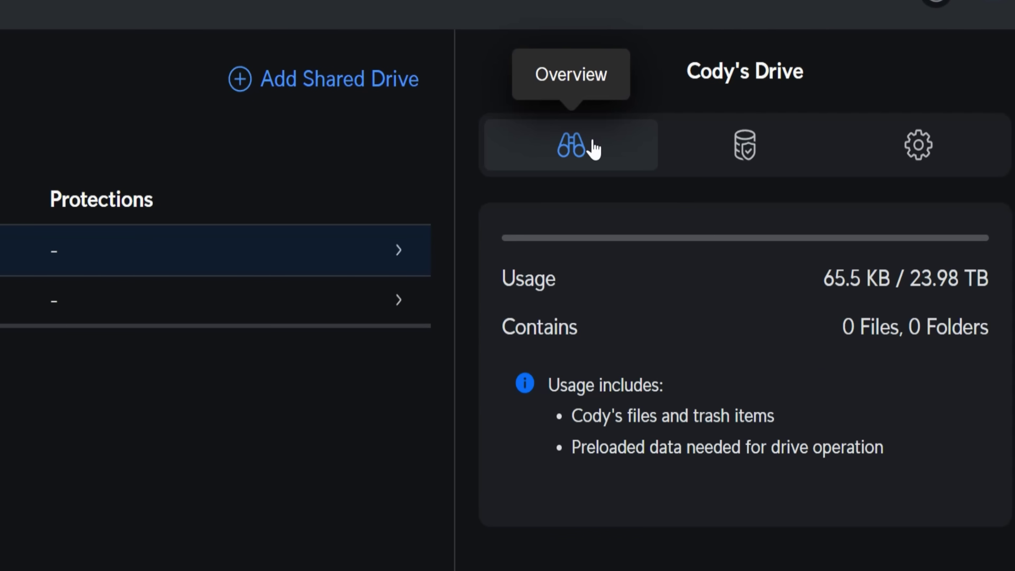
Enforce a 500 GB storage limit on the personal drive in its settings.
drag(921, 279, 959, 279)
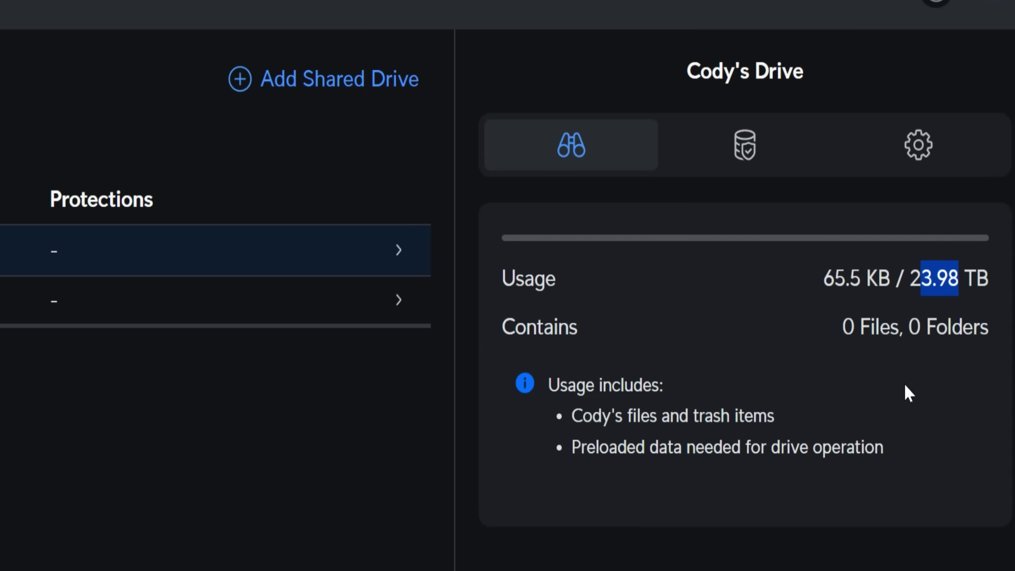
click(952, 161)
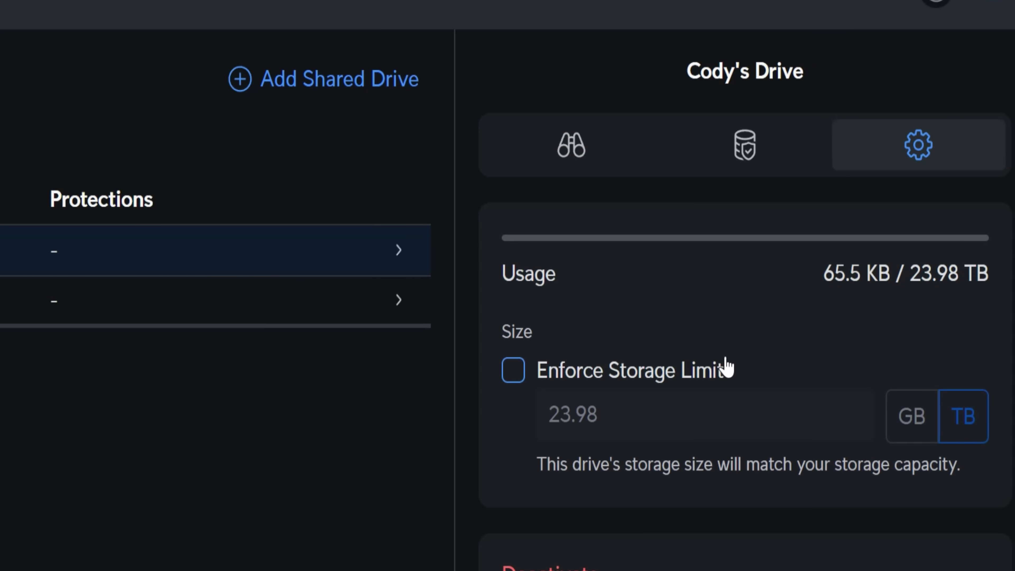
click(684, 374)
drag(585, 408, 530, 412)
text(500)
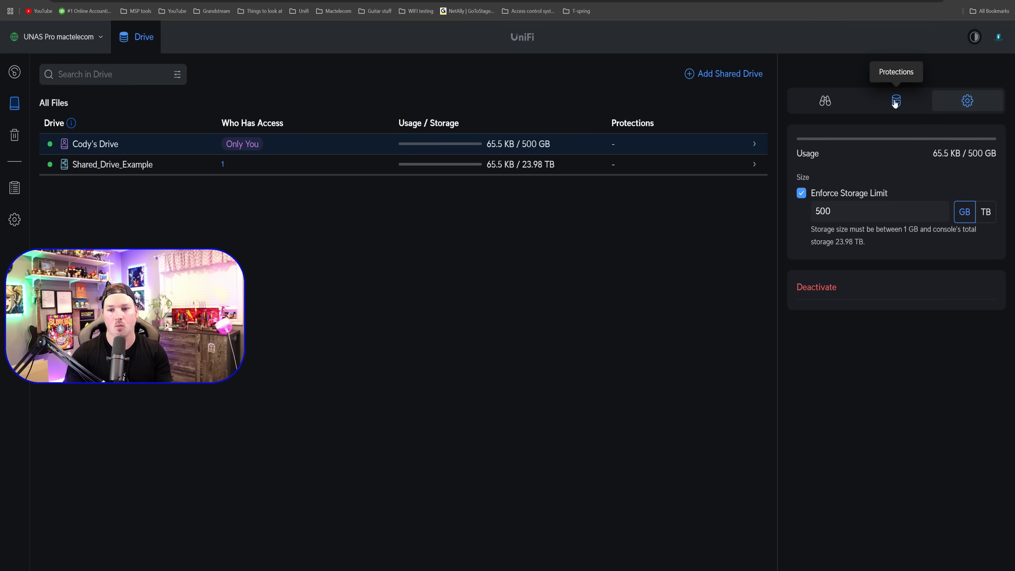
Apply daily 12:00 AM snapshots, limited to 128, to the personal drive.
click(893, 105)
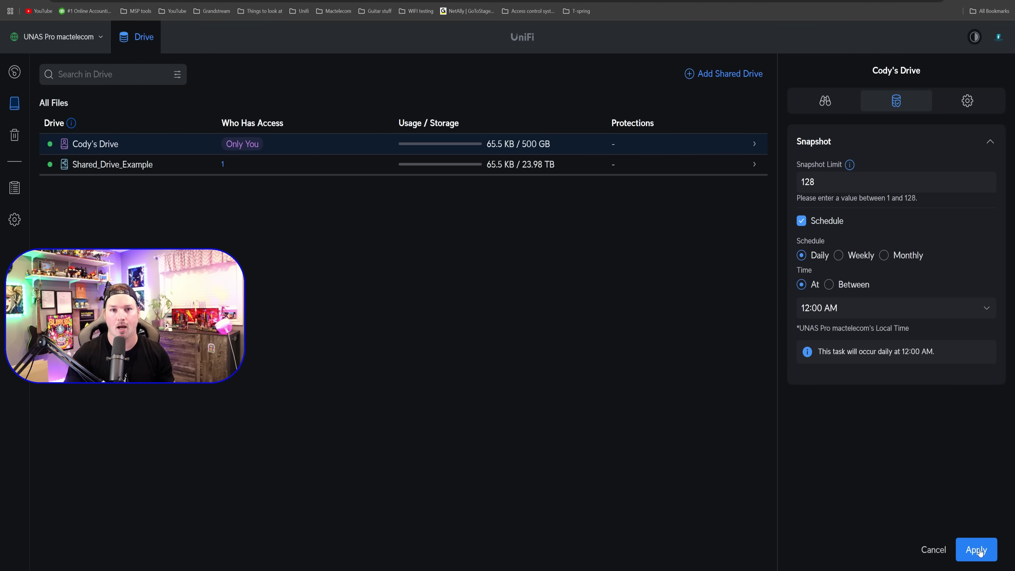
click(978, 551)
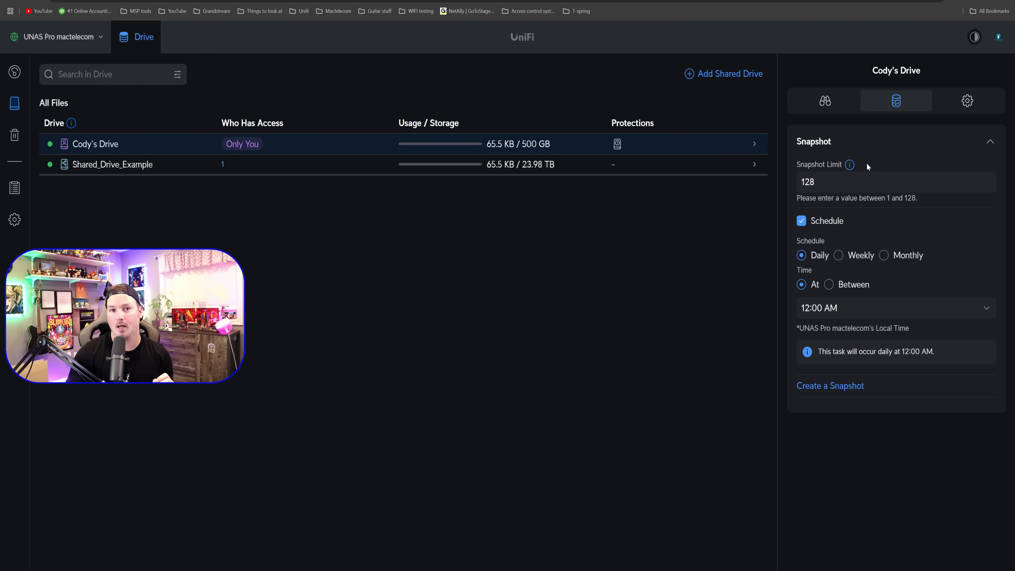
mouse_move(850, 166)
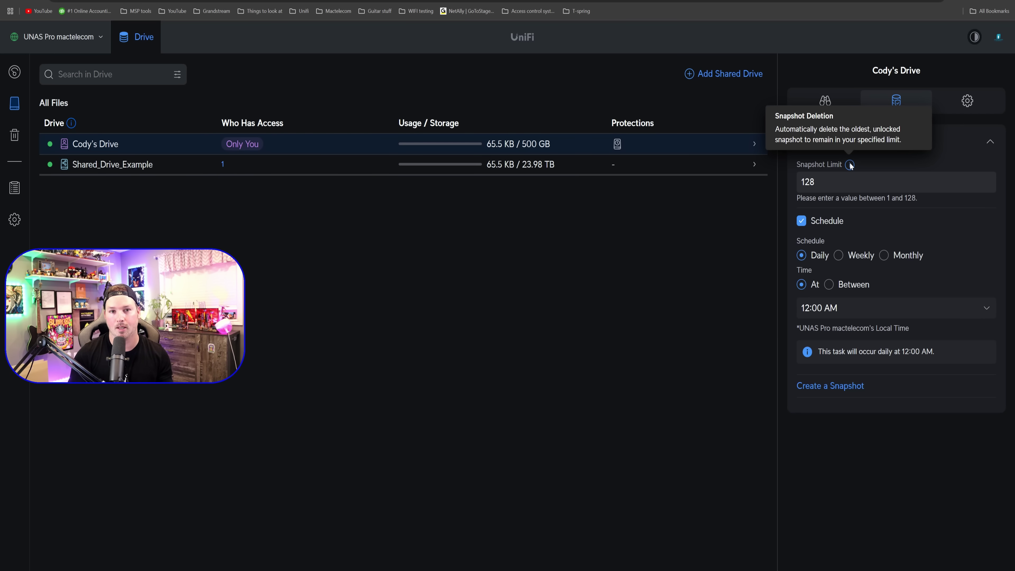
Apply the daily 12:00 AM snapshot schedule to Shared_Drive_Example.
click(740, 165)
click(825, 101)
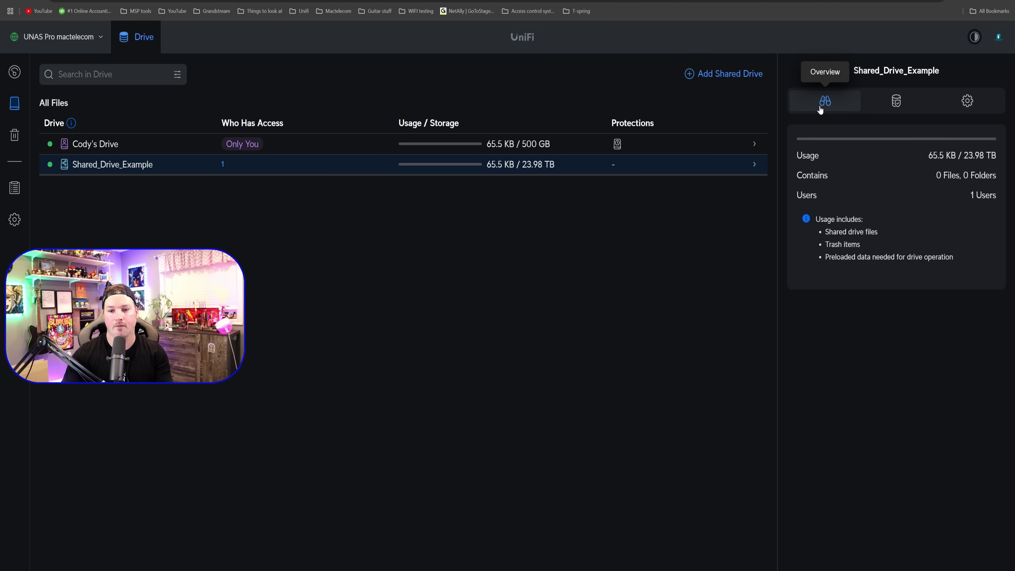
click(887, 104)
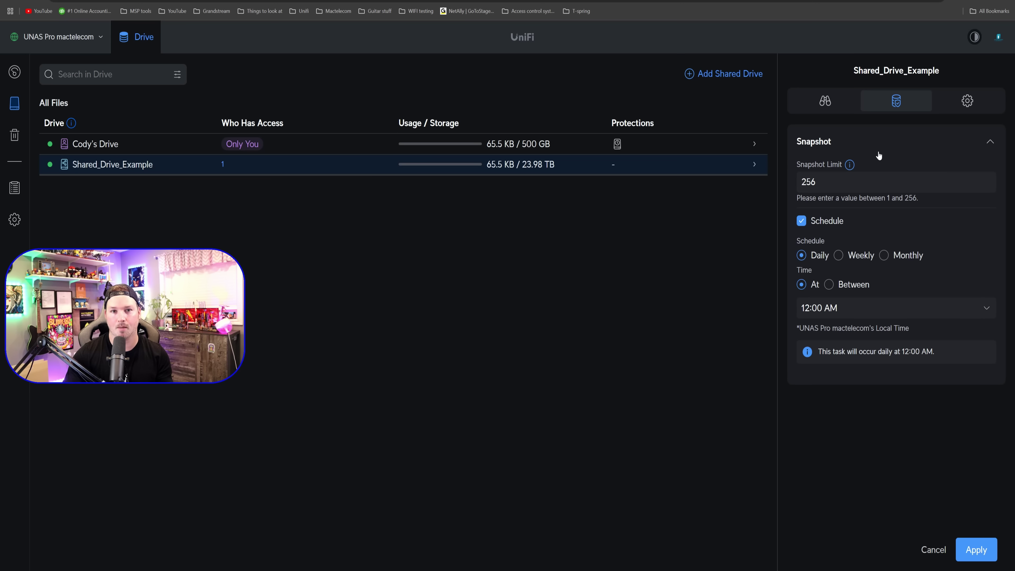
click(976, 551)
Enforce a 1 TB storage limit on Shared_Drive_Example.
click(969, 105)
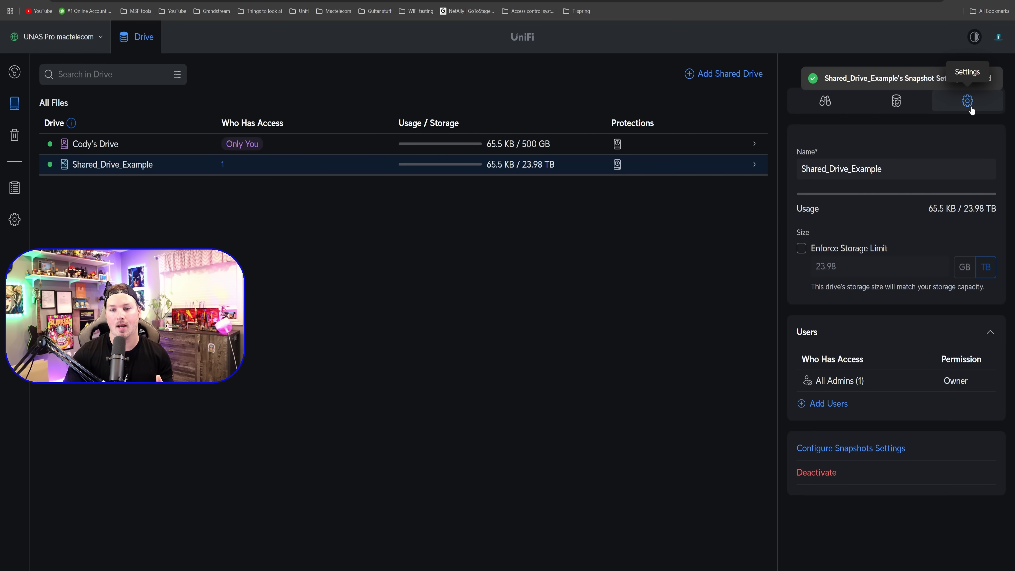
click(802, 249)
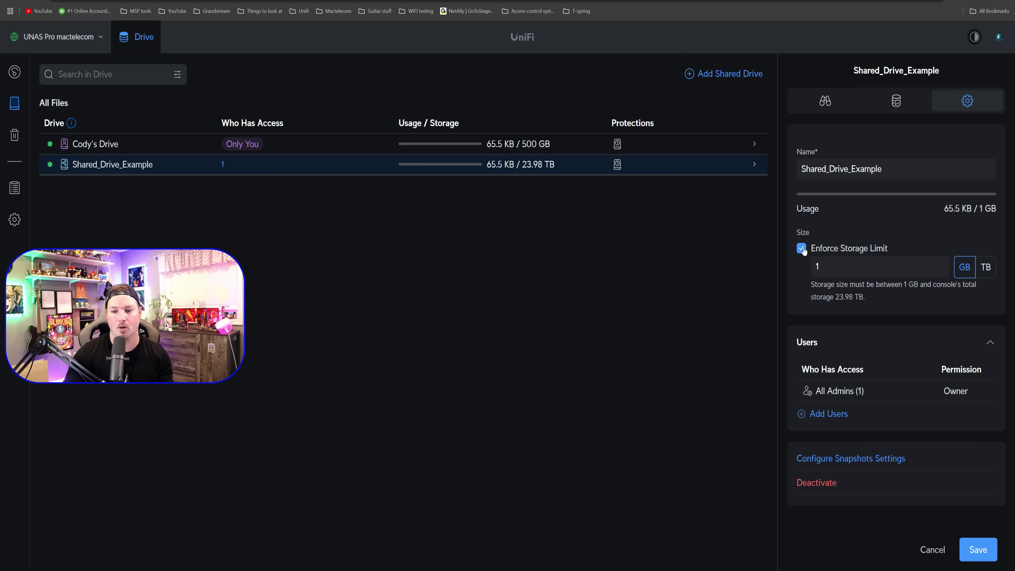
click(985, 272)
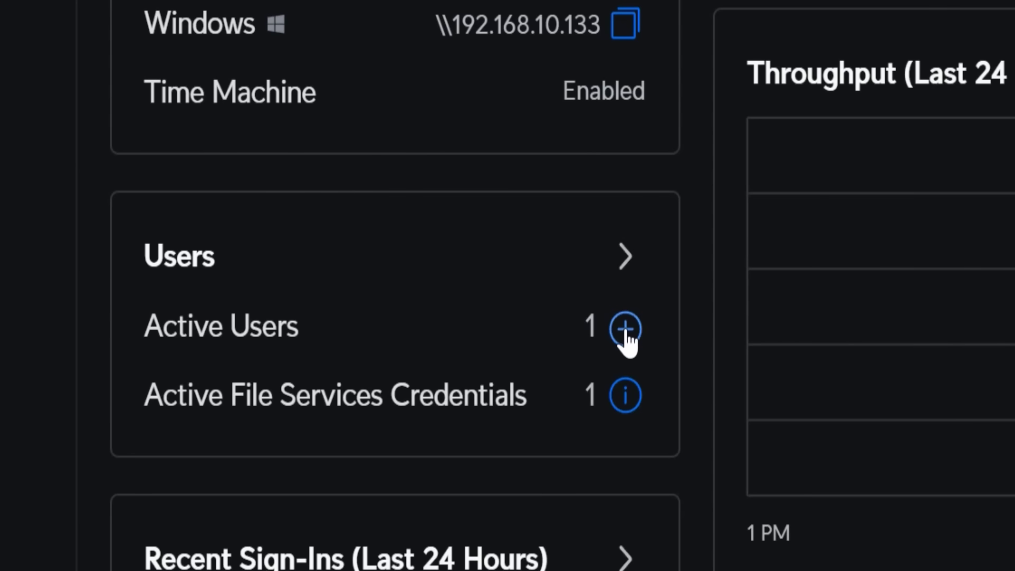
Create user 1 with a personal drive limited to 1 TB.
click(625, 332)
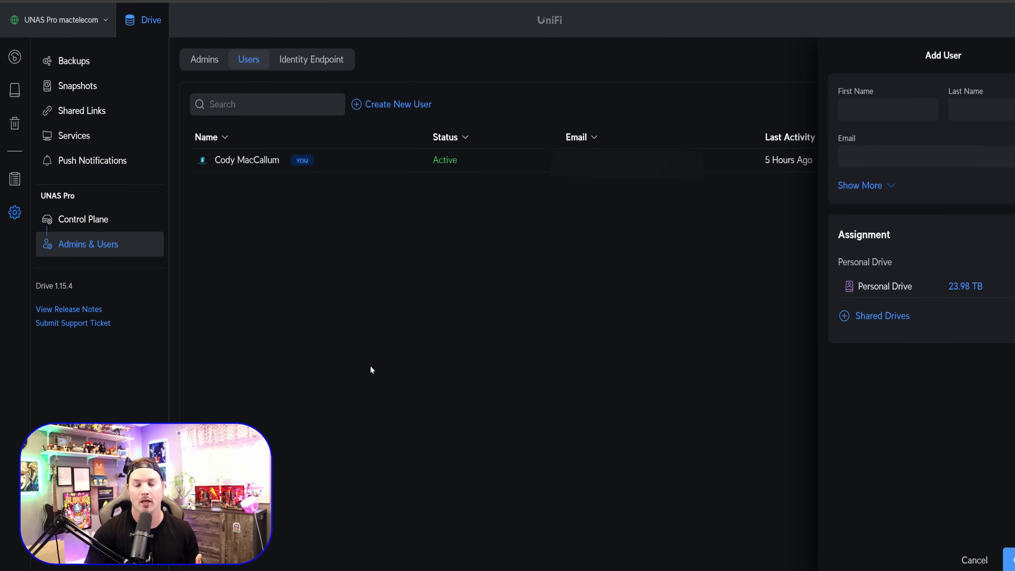
click(871, 104)
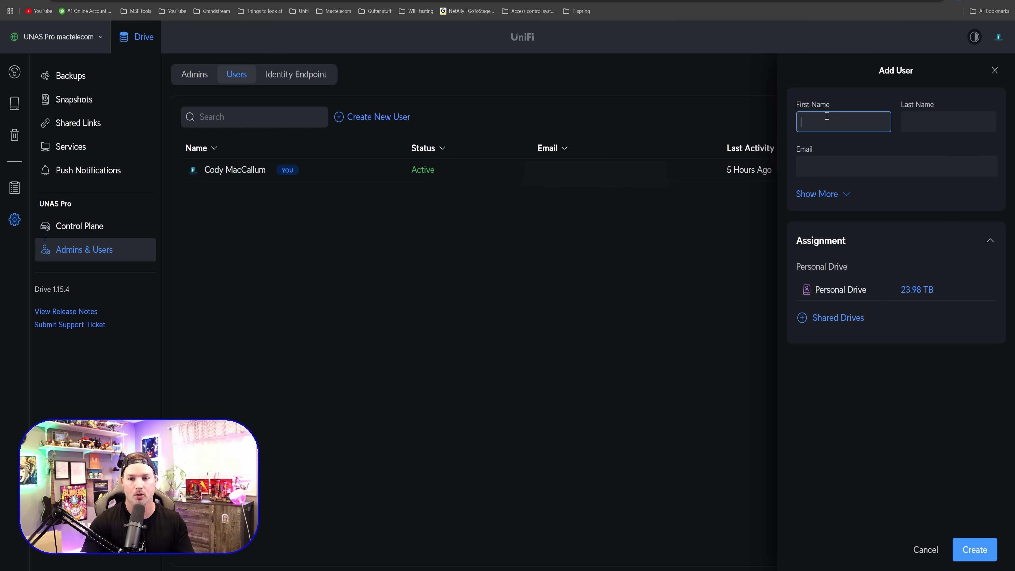
text(user)
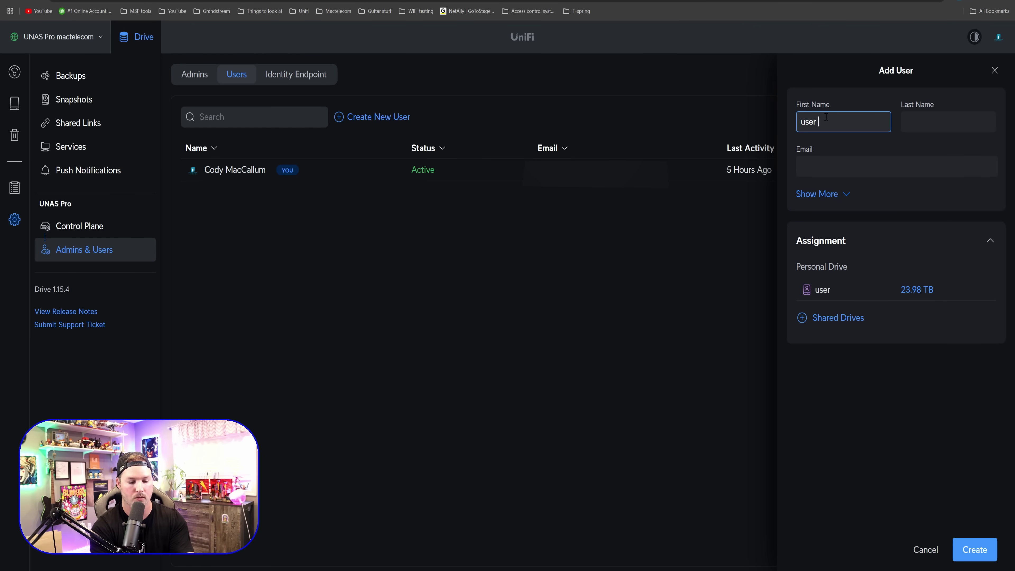
key(Tab)
text(1)
click(922, 293)
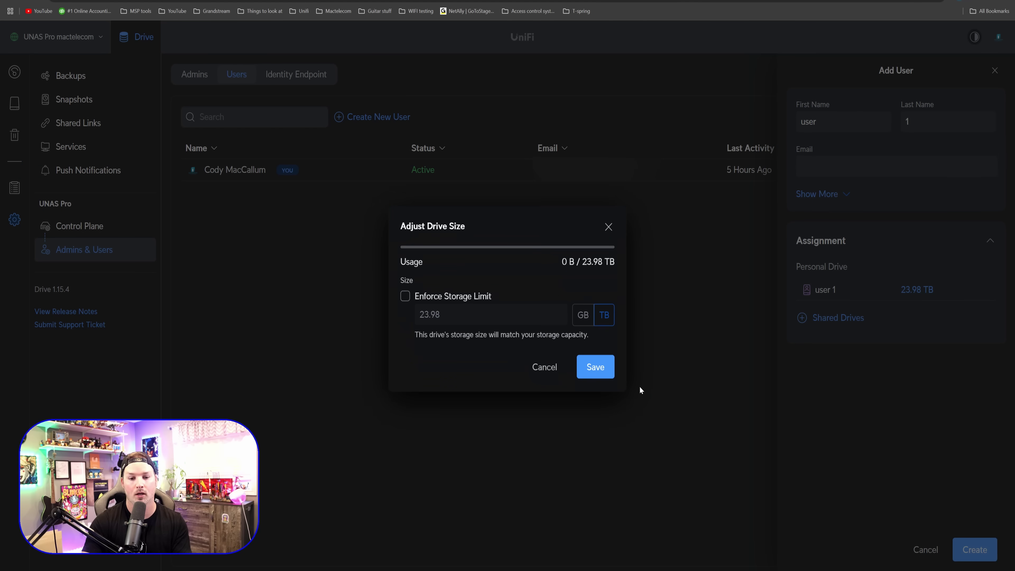
click(404, 295)
click(604, 310)
click(609, 382)
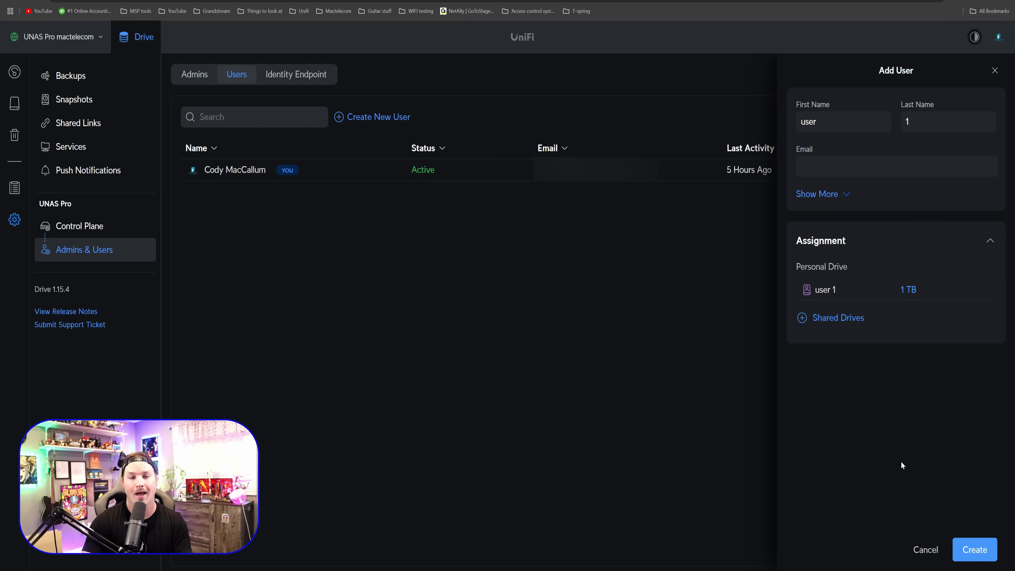
click(975, 550)
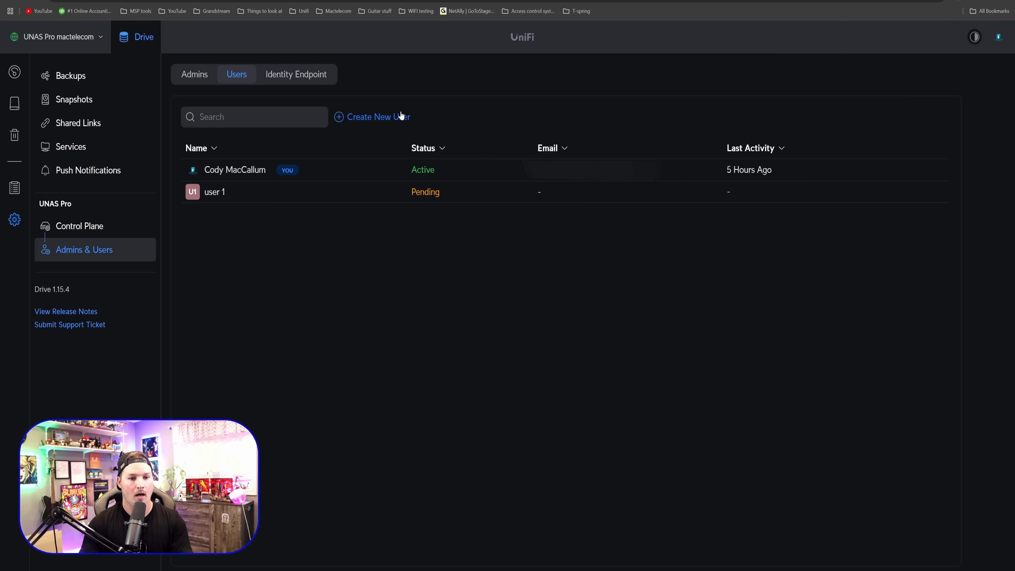
Create user 2 with the user's e-mail address and a 1 TB personal drive.
click(385, 117)
click(873, 128)
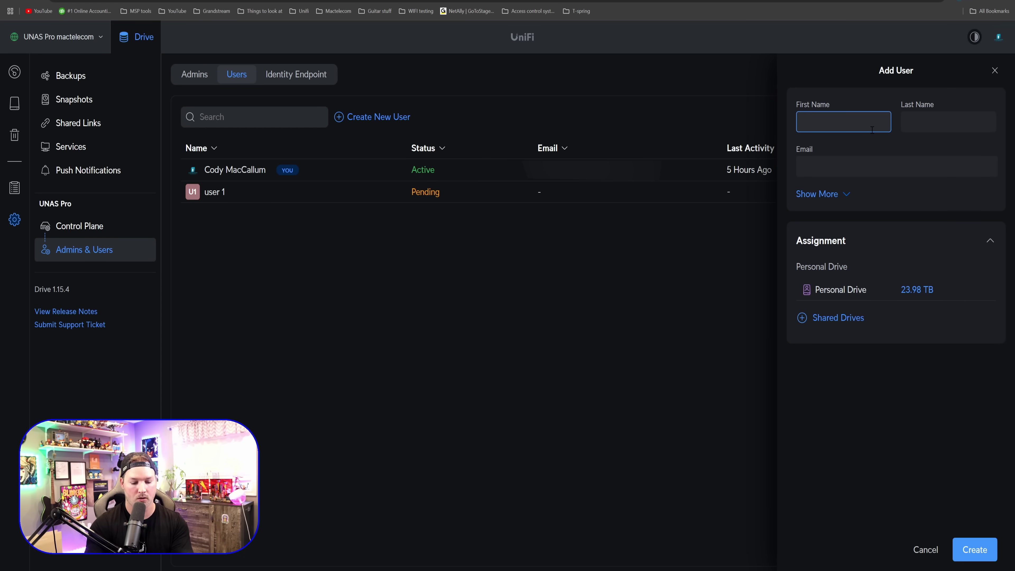
text(usre)
key(BackSpace)
key(BackSpace)
text(er)
key(Tab)
text(2)
click(851, 164)
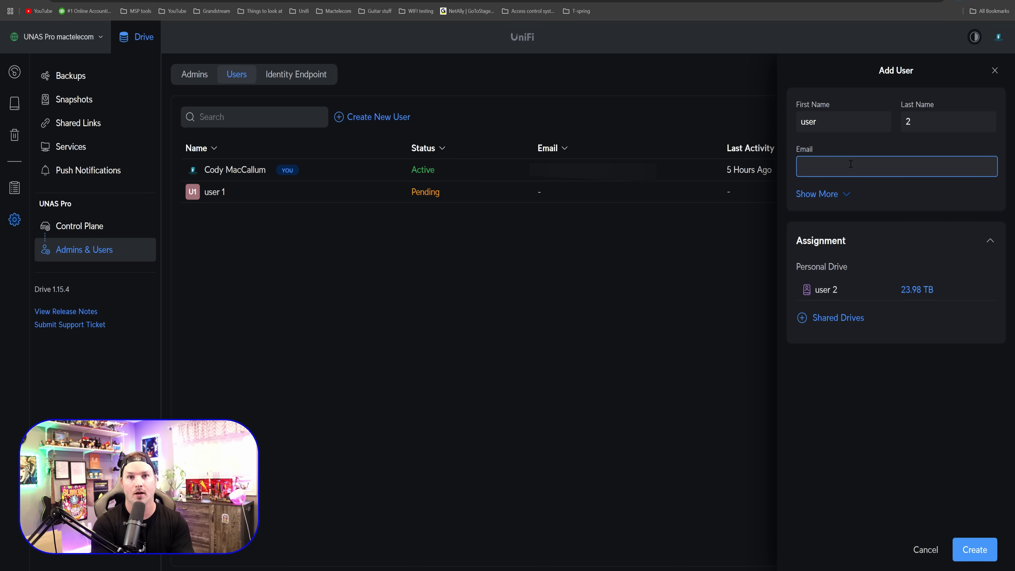
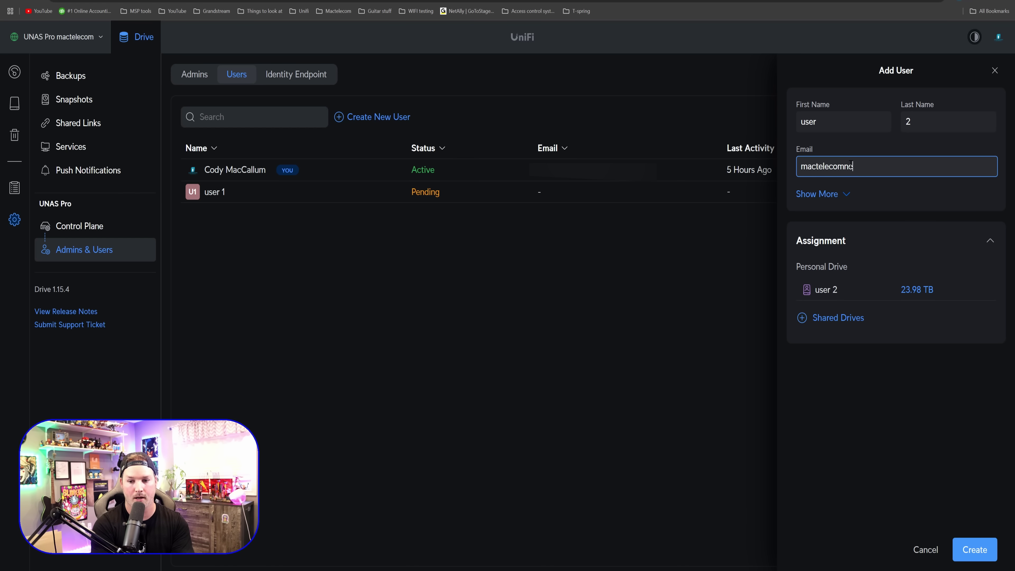
click(914, 290)
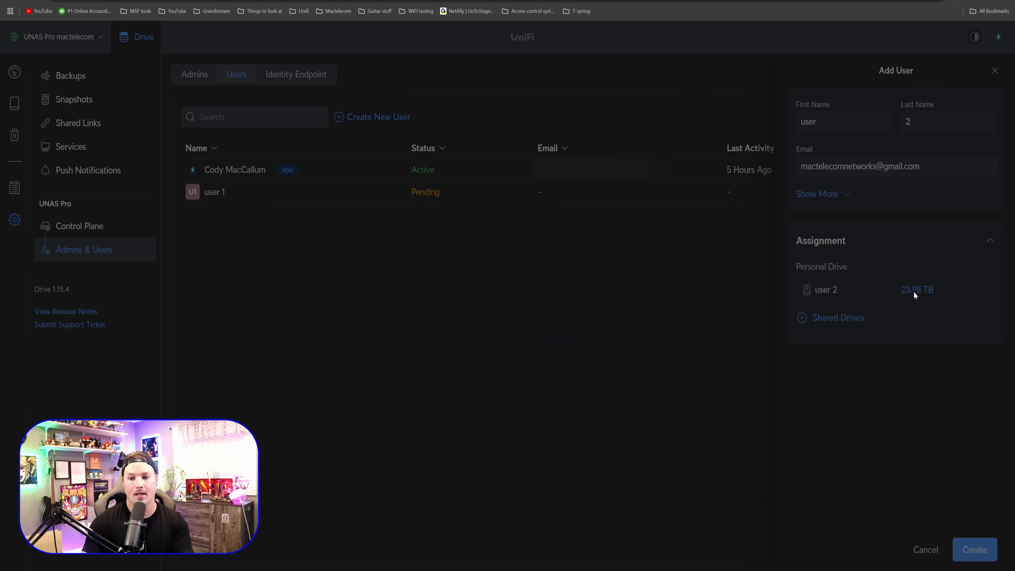
click(418, 295)
click(603, 310)
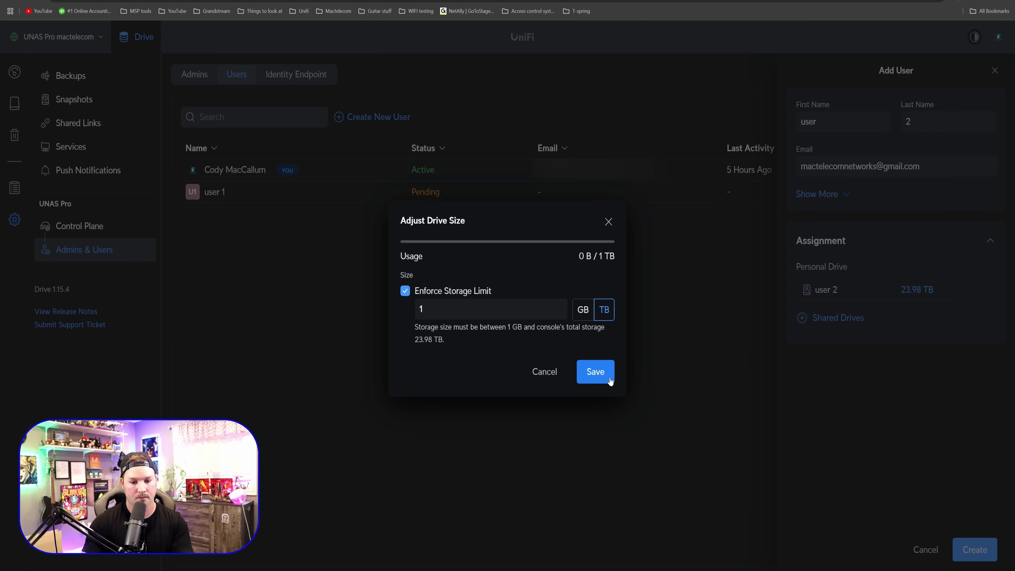
click(596, 372)
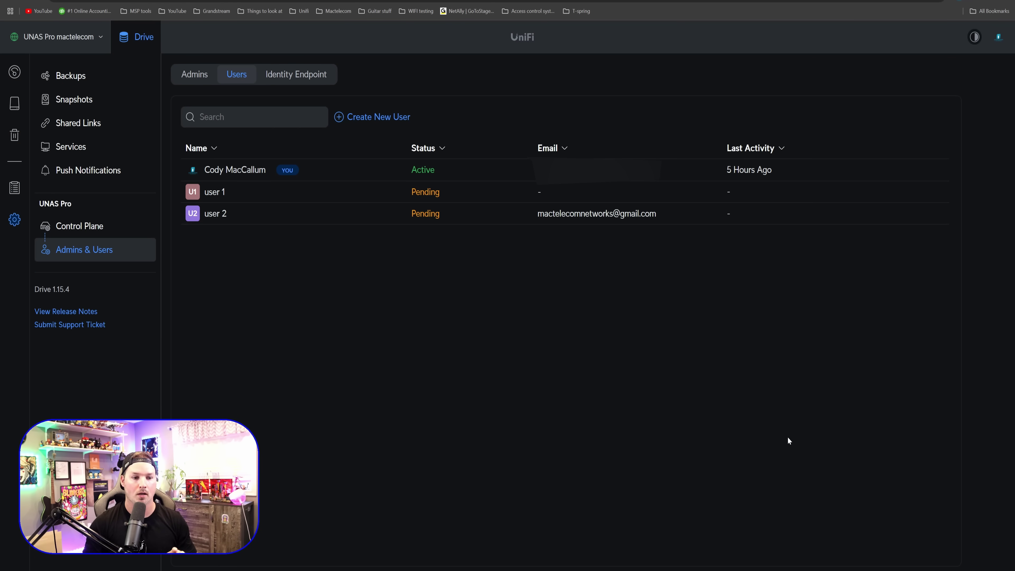
Give user 1 file services credentials with username user1 and a password, and apply.
click(240, 197)
click(950, 101)
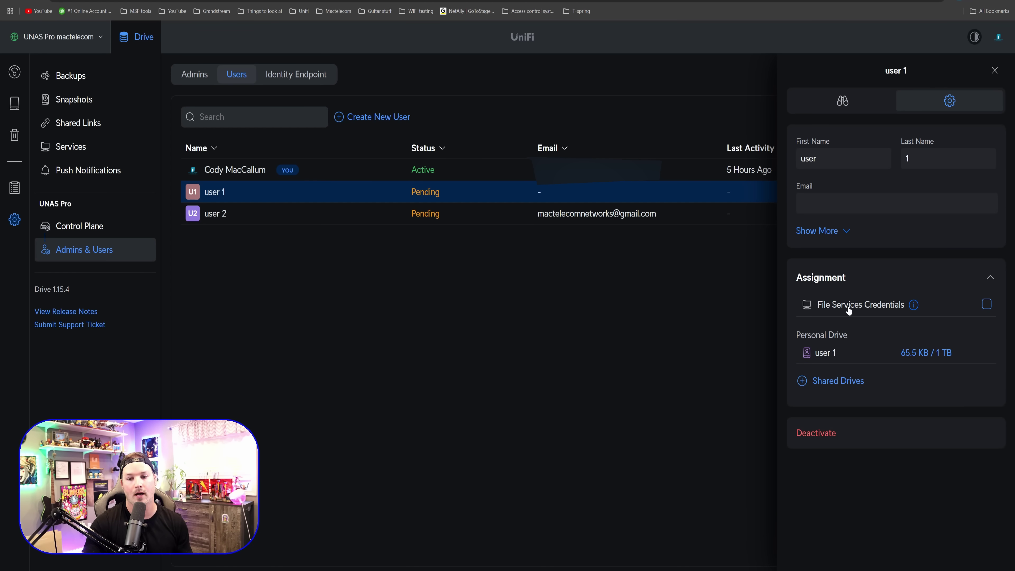
mouse_move(917, 307)
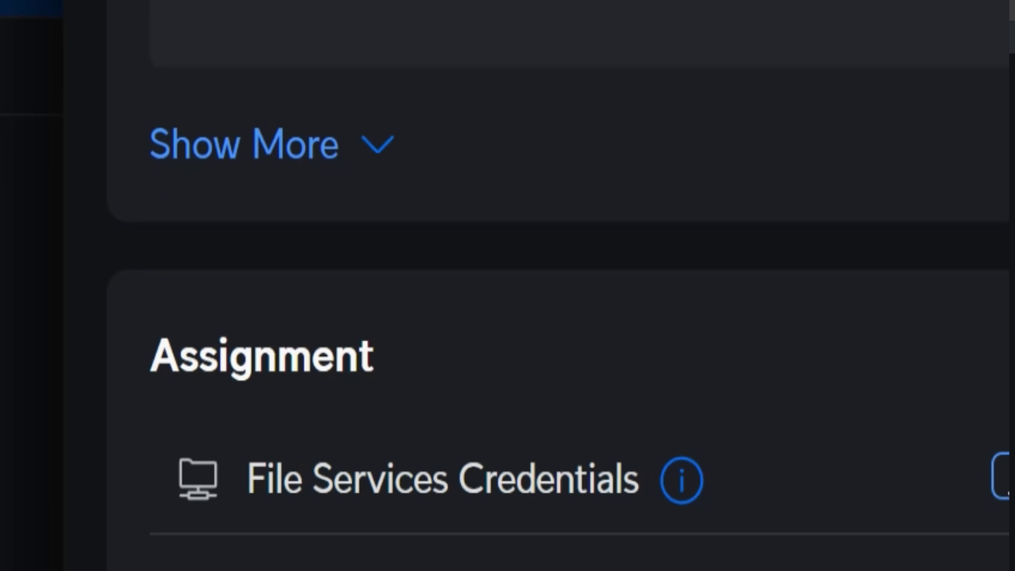
click(1001, 476)
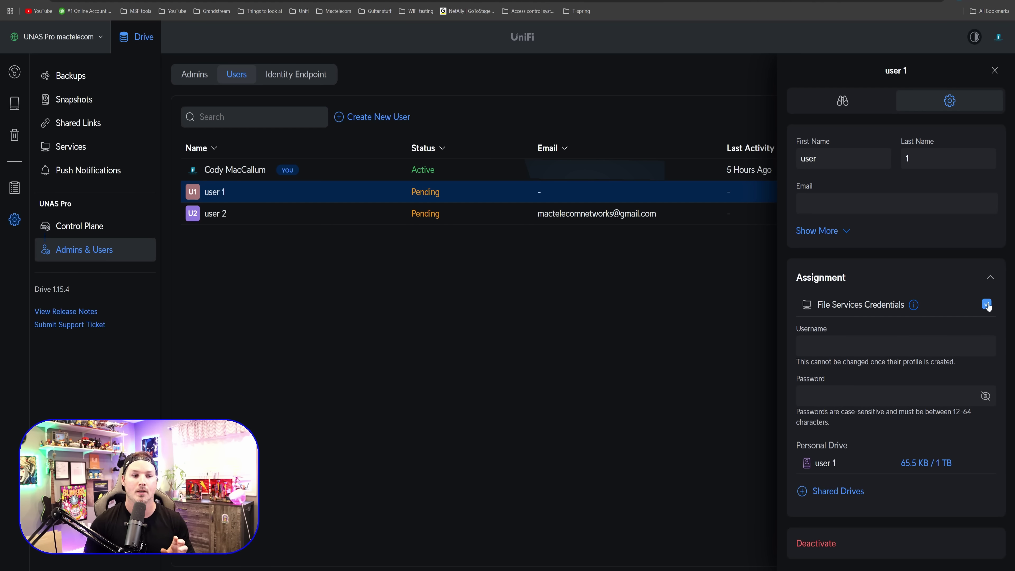
click(854, 347)
text(user1)
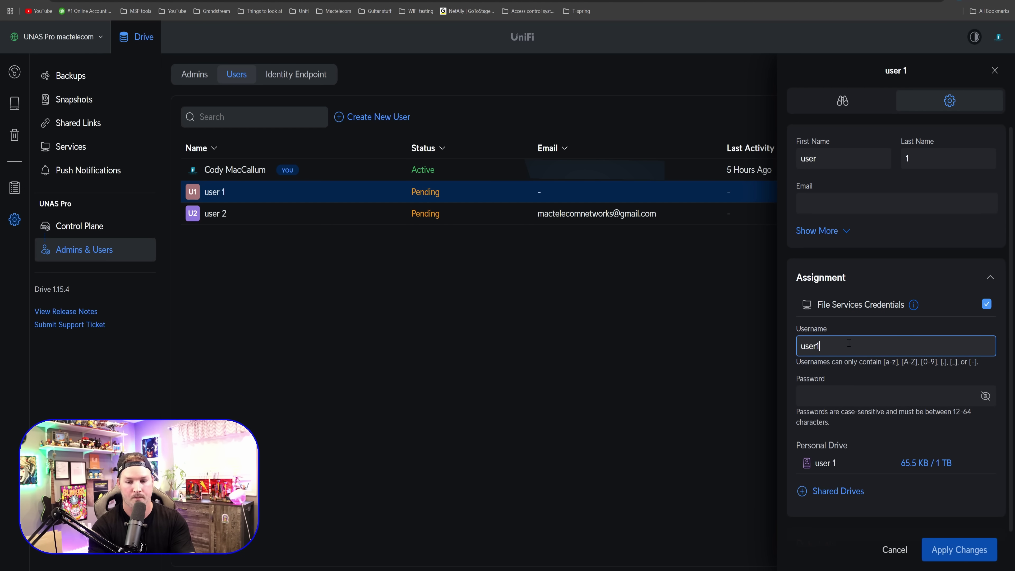
click(876, 397)
text(*************)
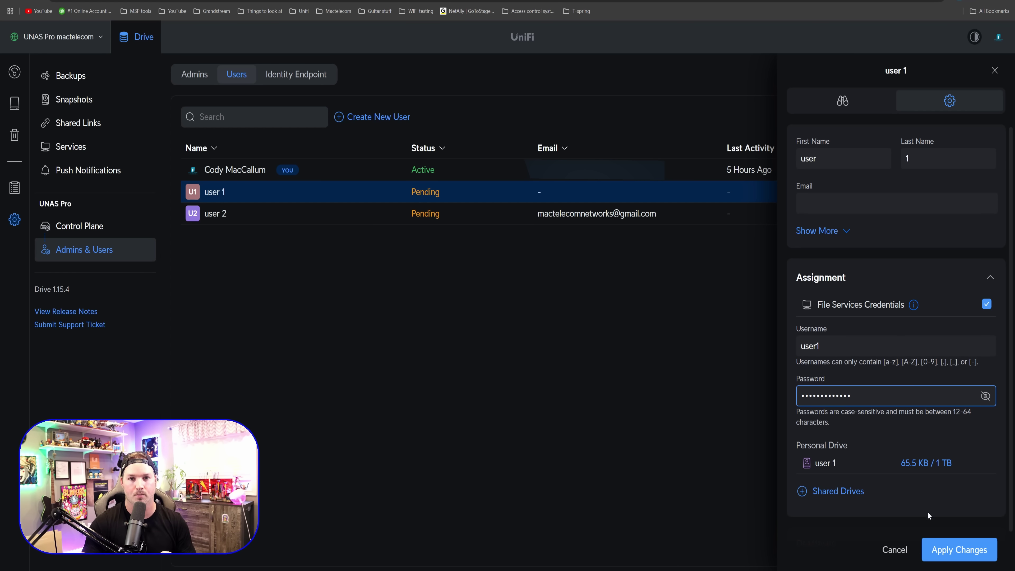
click(951, 548)
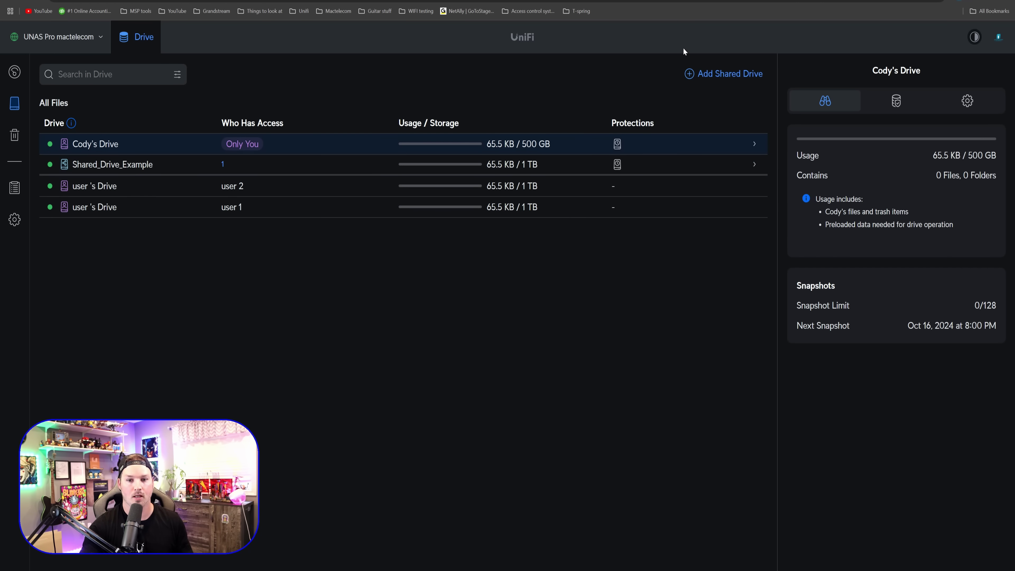
Start a new shared drive named Employee with a 10 TB storage limit.
click(734, 76)
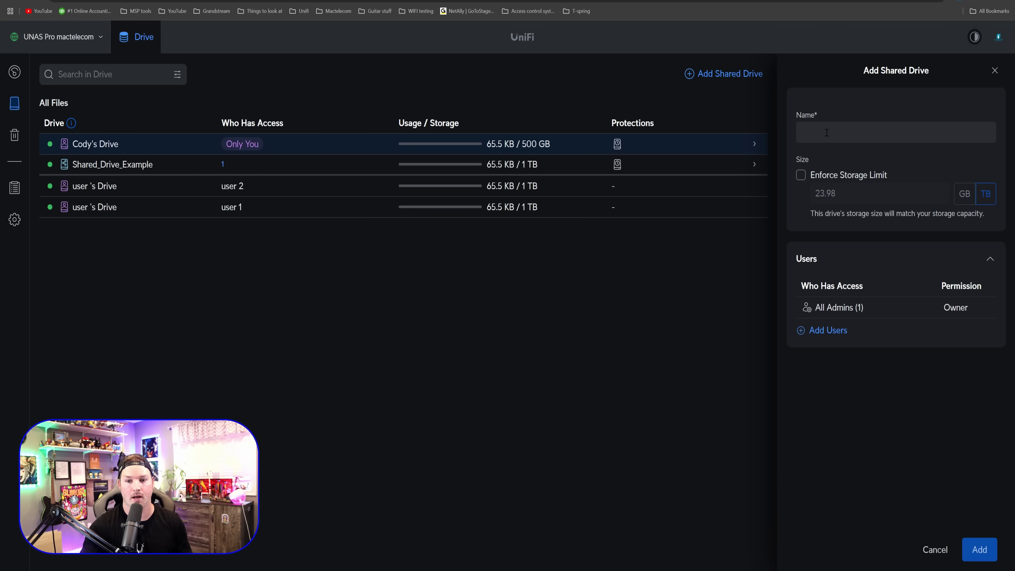
click(826, 133)
text(Employee)
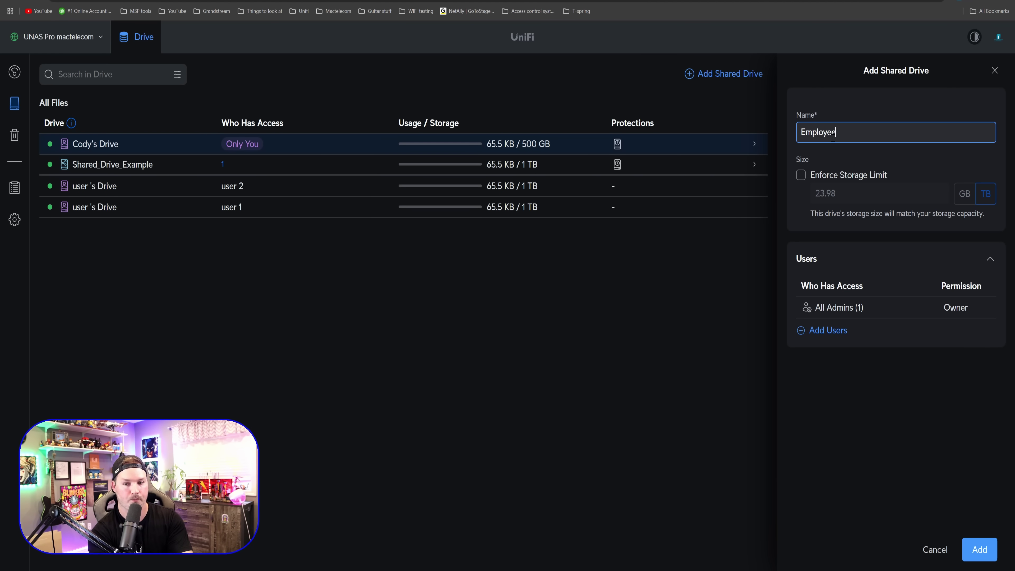
click(801, 175)
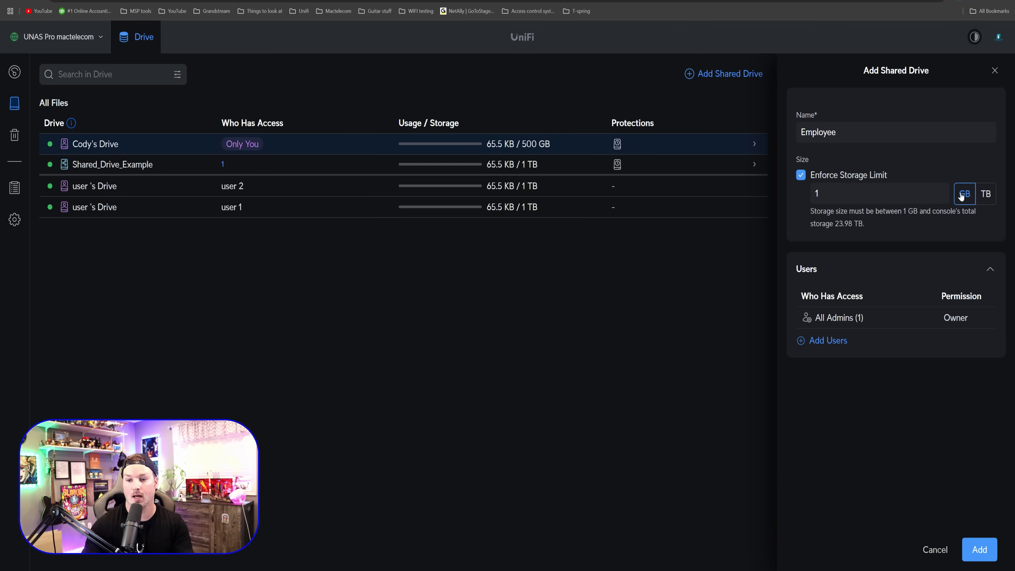
click(985, 193)
click(829, 194)
text(0)
click(873, 435)
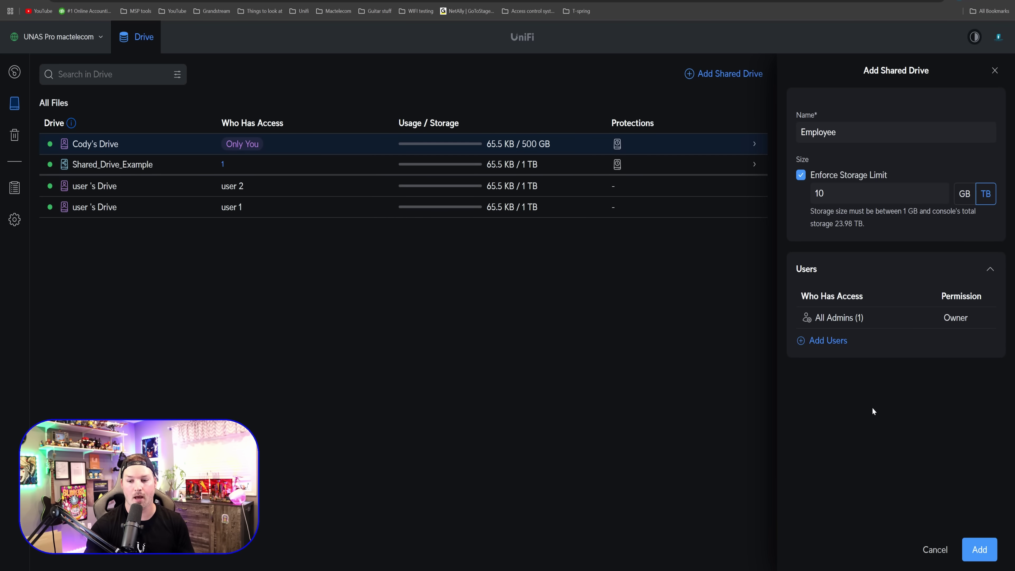
Add user 1 and user 2 as owners and create the Employee drive.
click(843, 343)
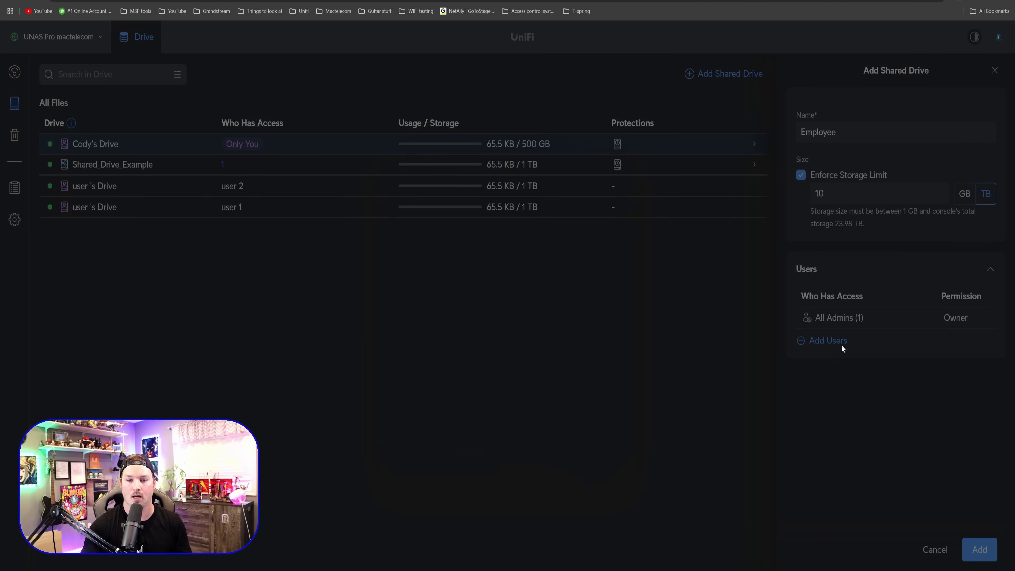
click(410, 228)
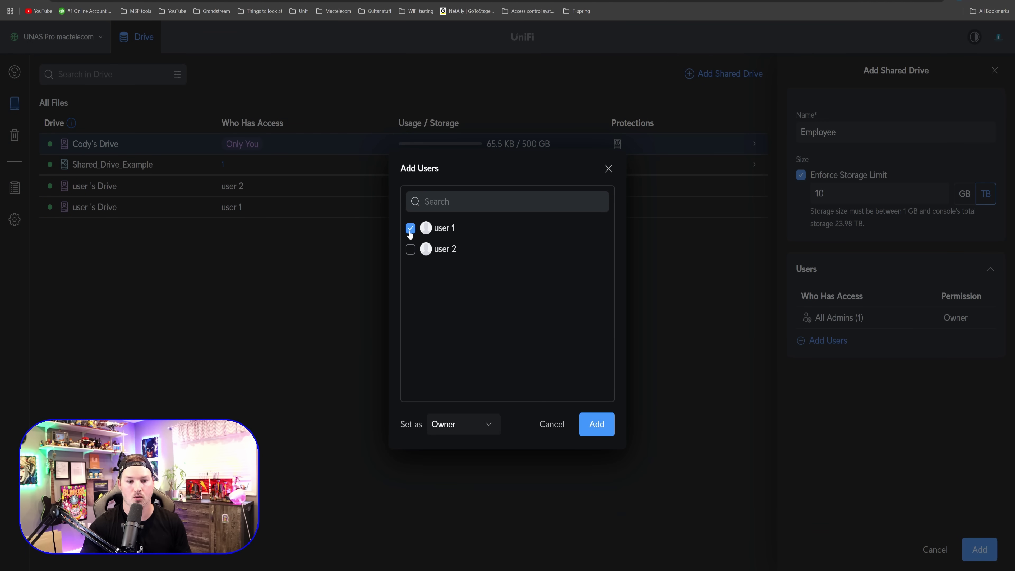
click(410, 249)
click(596, 425)
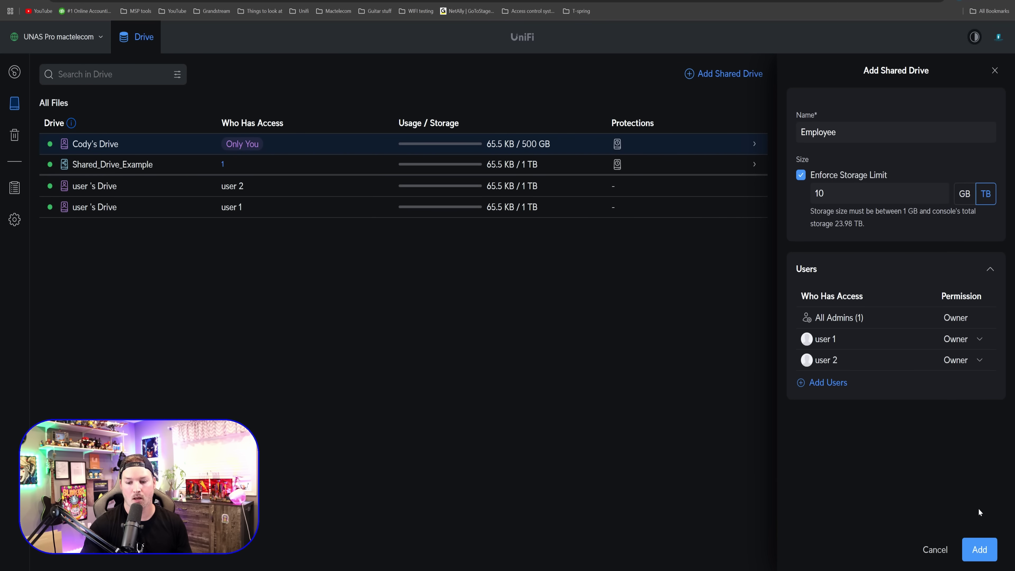
click(980, 550)
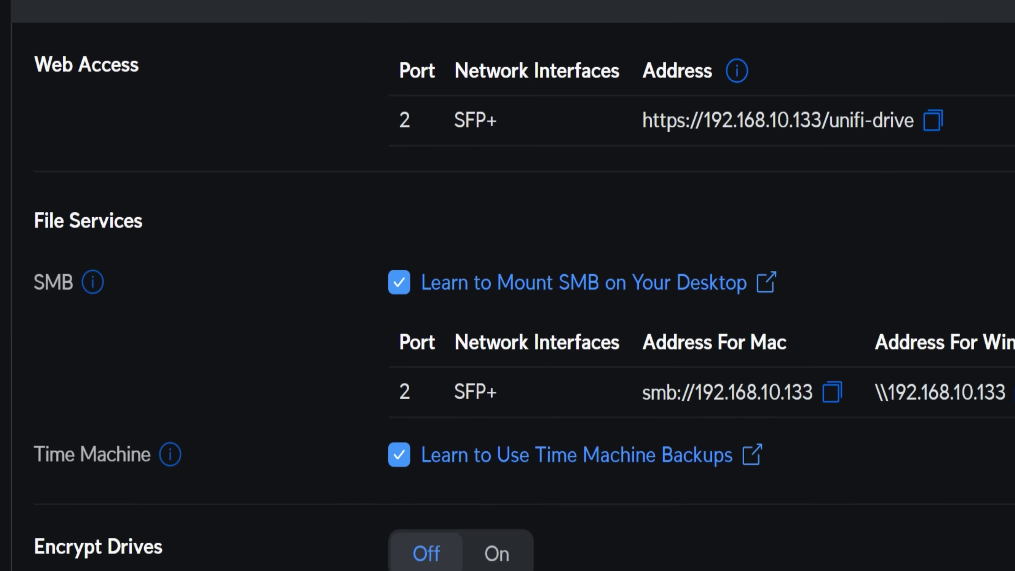
Load the copied UniFi Drive web address in a new browser tab.
key(ctrl+t)
key(ctrl+v)
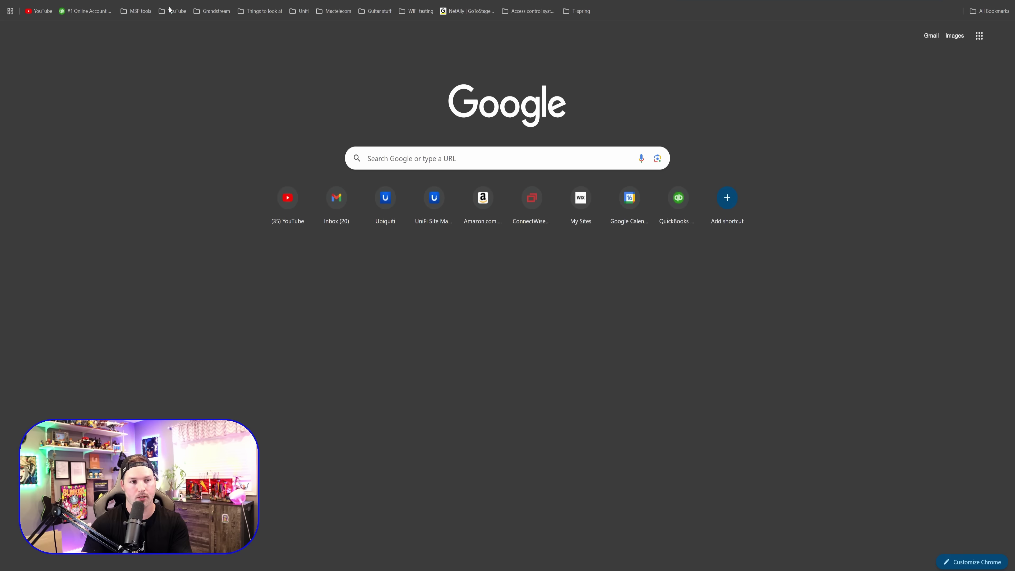
key(Return)
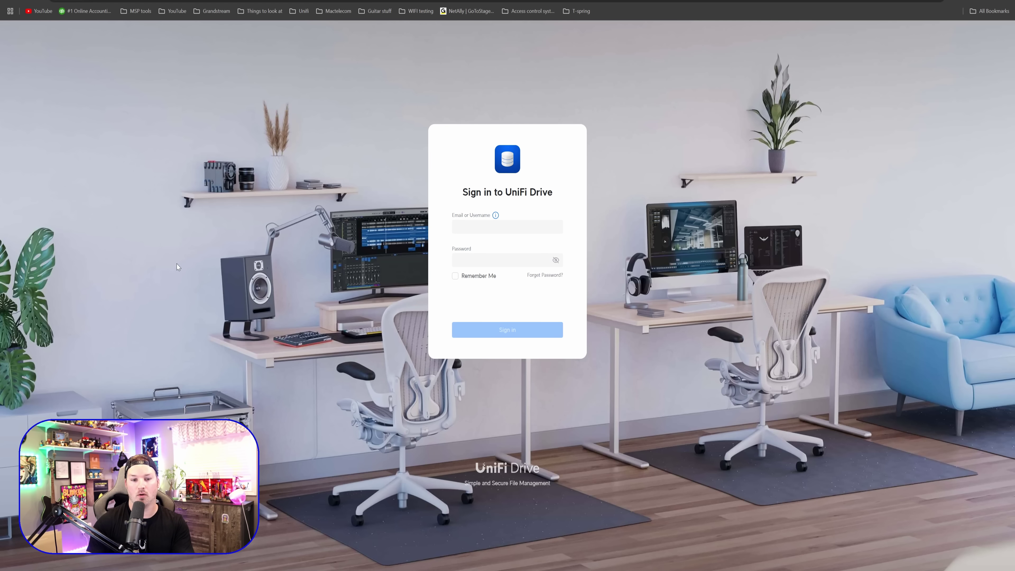
mouse_move(496, 216)
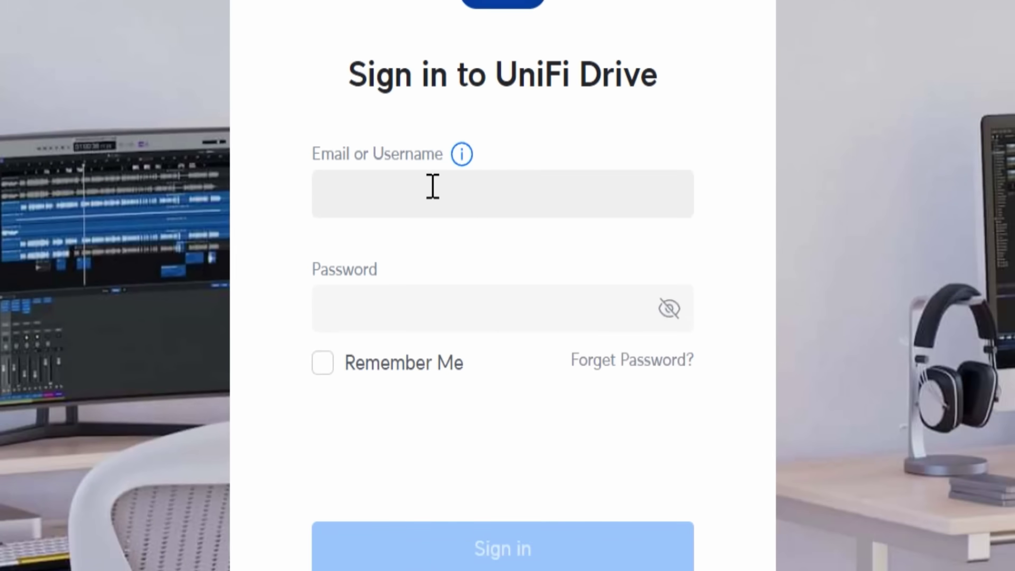
Sign in as user1 with the account password.
click(415, 178)
text(user)
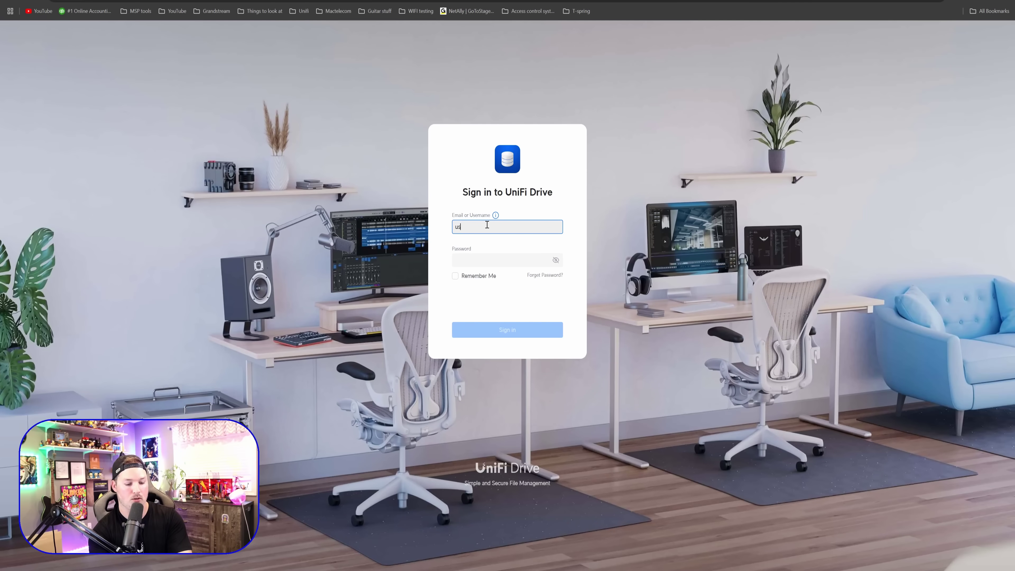
text(1)
key(Tab)
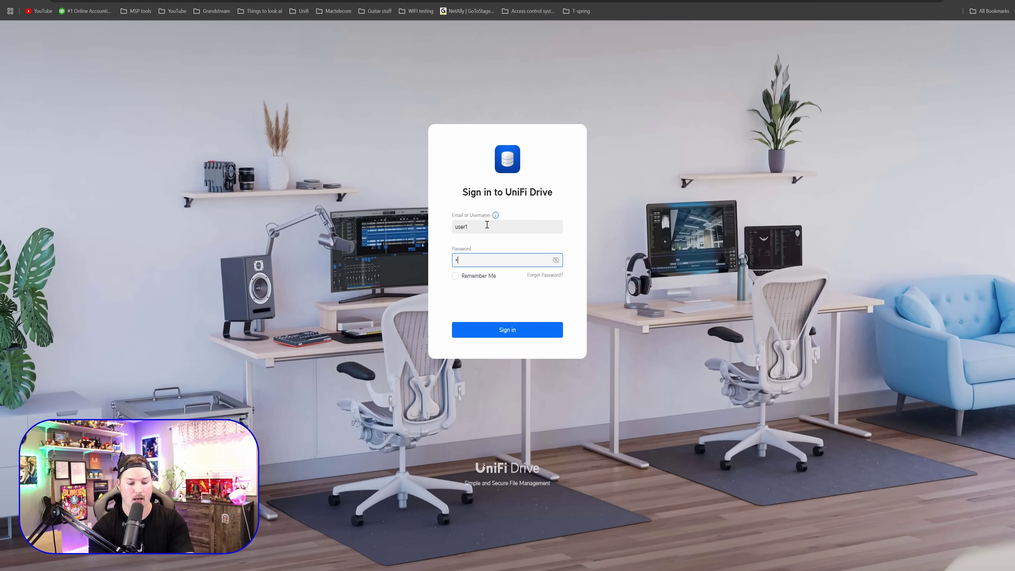
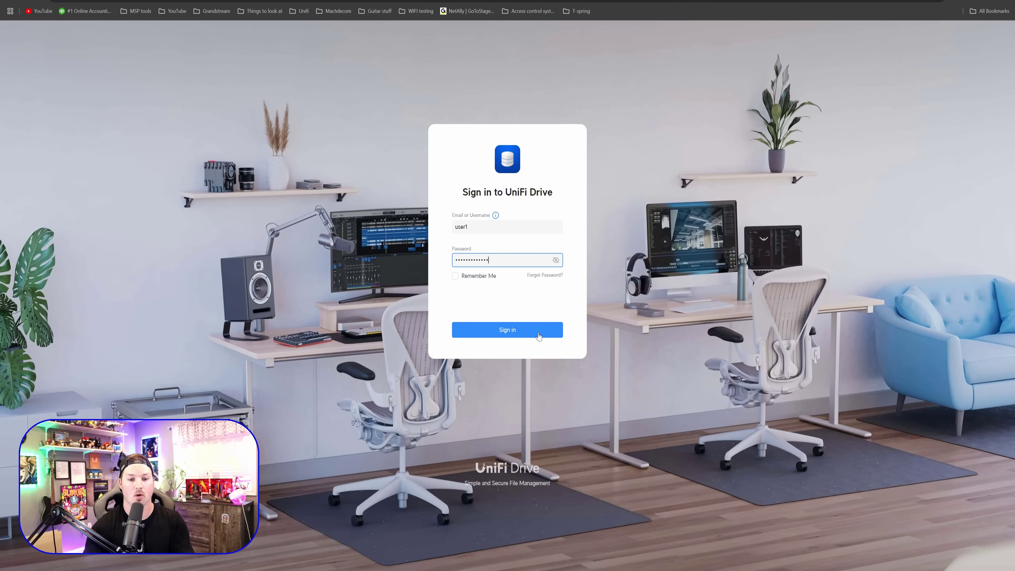
click(536, 334)
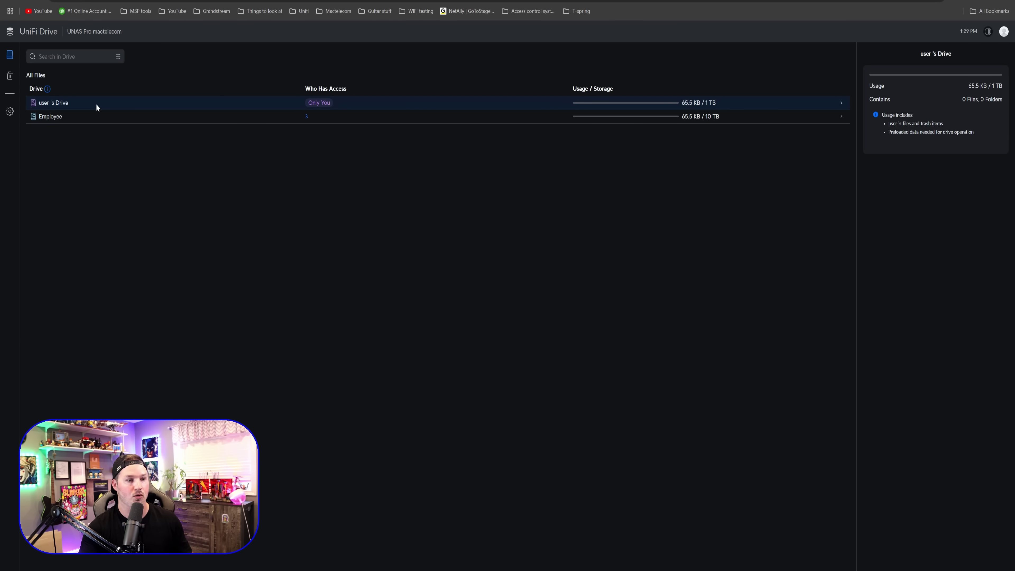
Open the Employee drive and its add menu, then browse Shared Links, Services and User Profile.
double_click(73, 117)
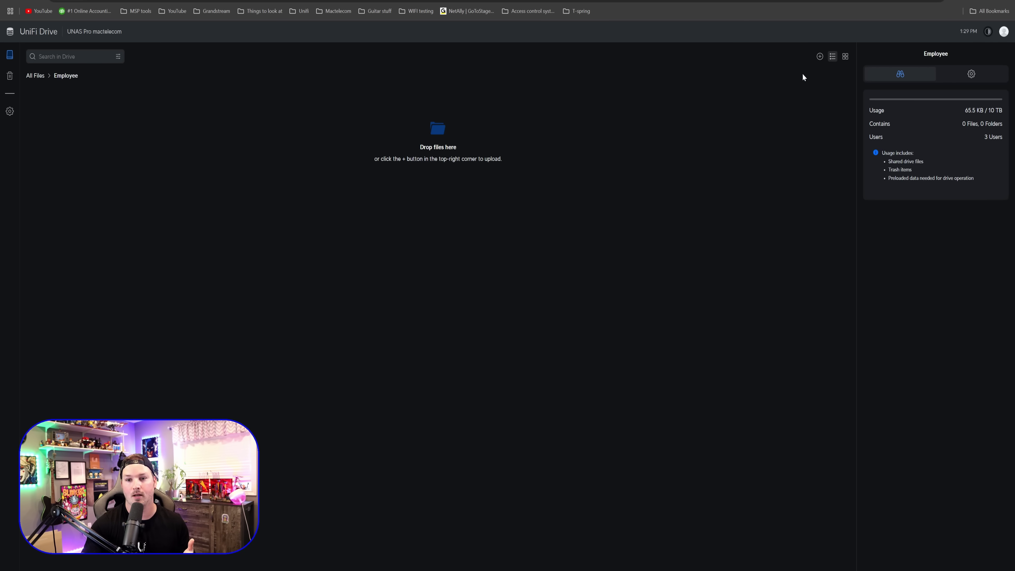
click(820, 56)
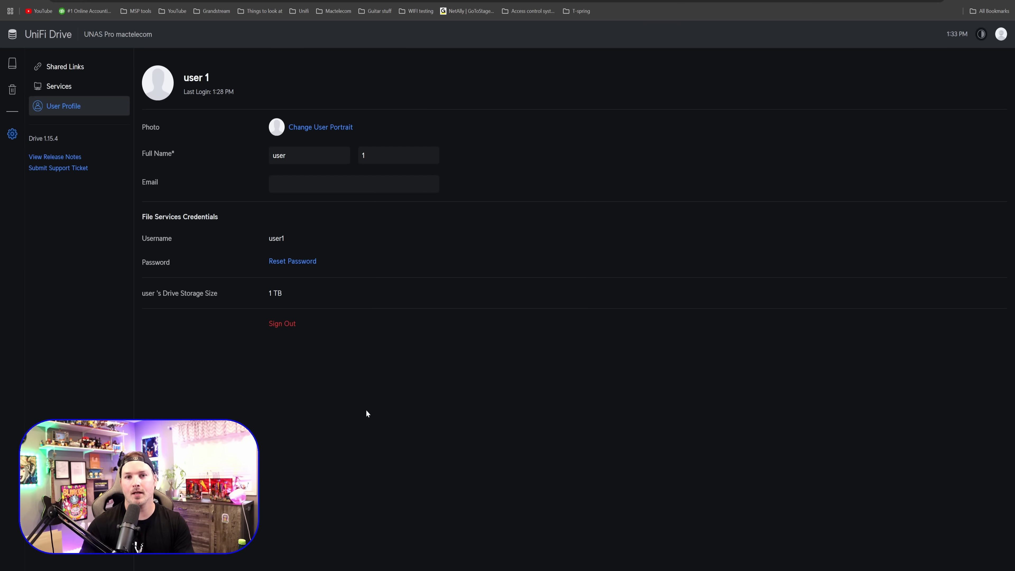
click(85, 67)
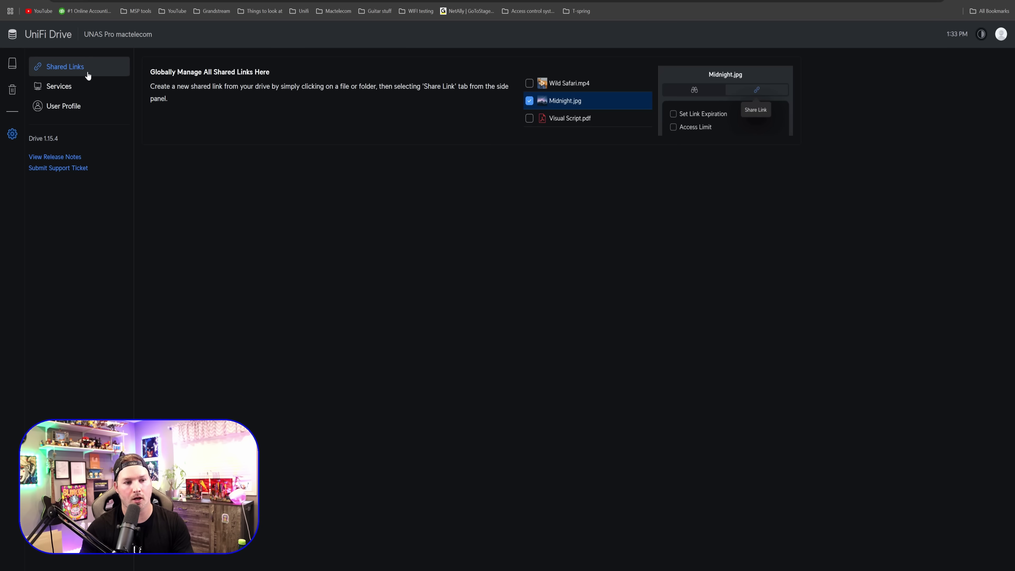
click(100, 88)
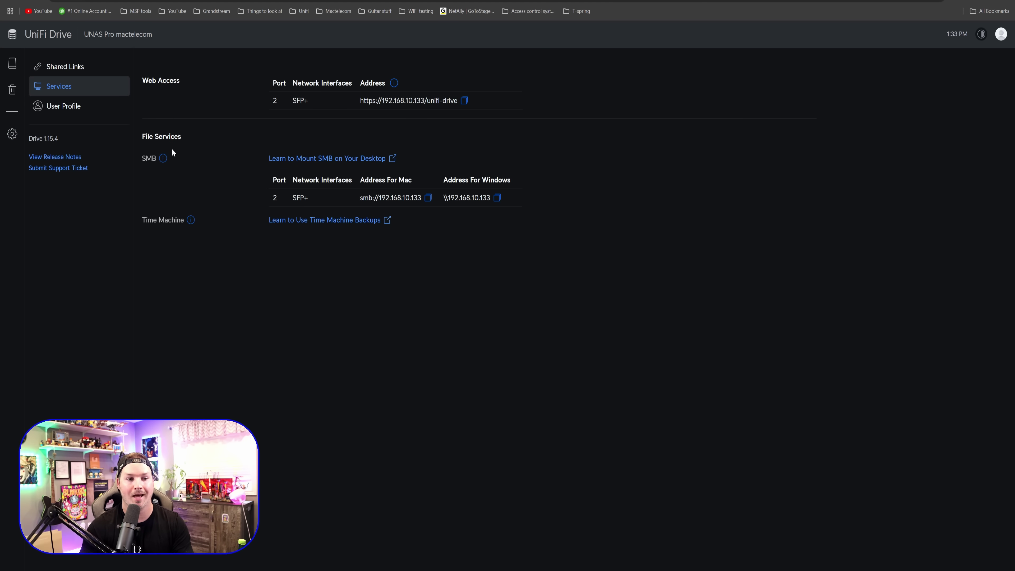
click(90, 106)
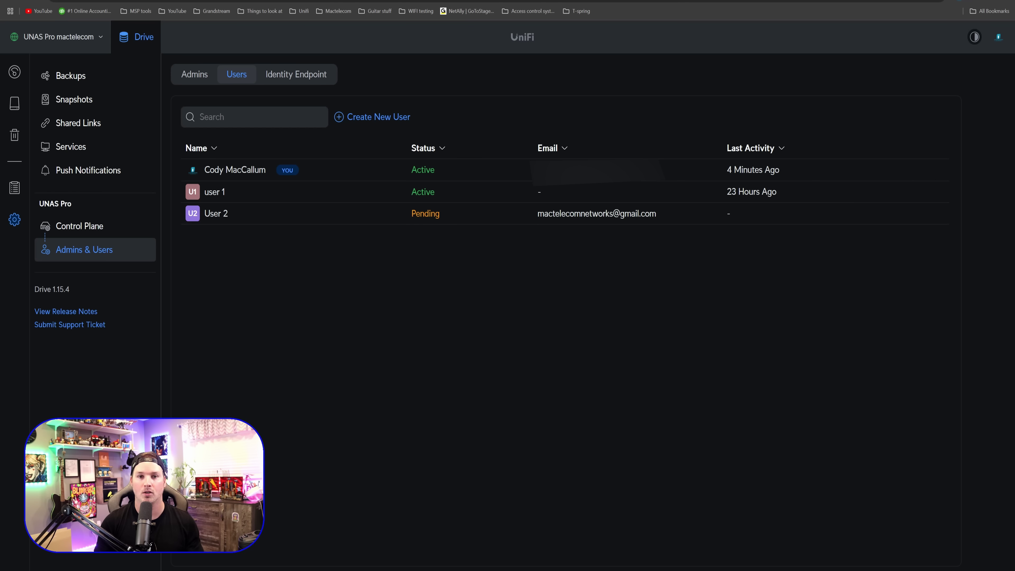
Resend the UniFi Identity invitation from User 2's details panel.
click(359, 221)
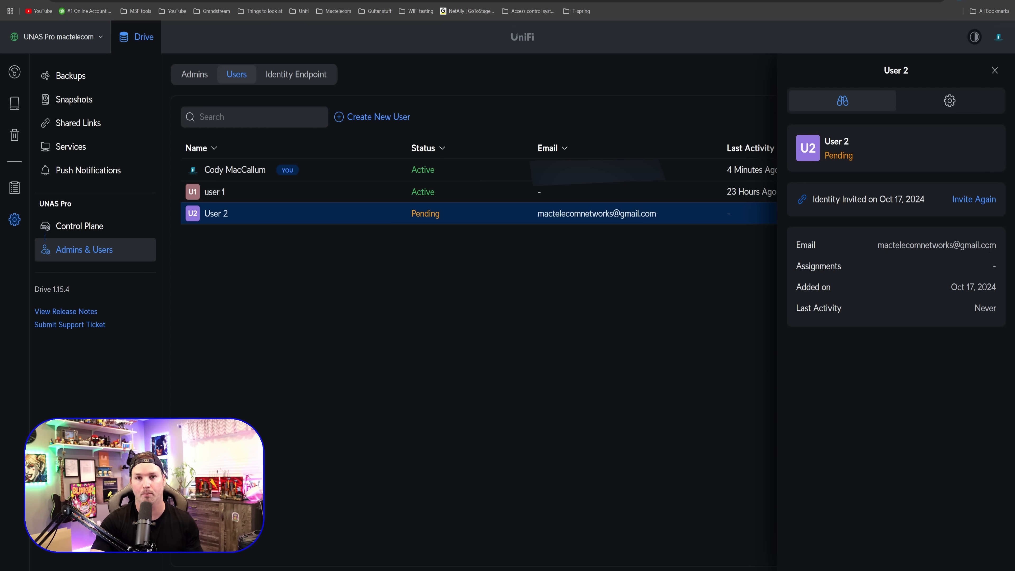
click(984, 200)
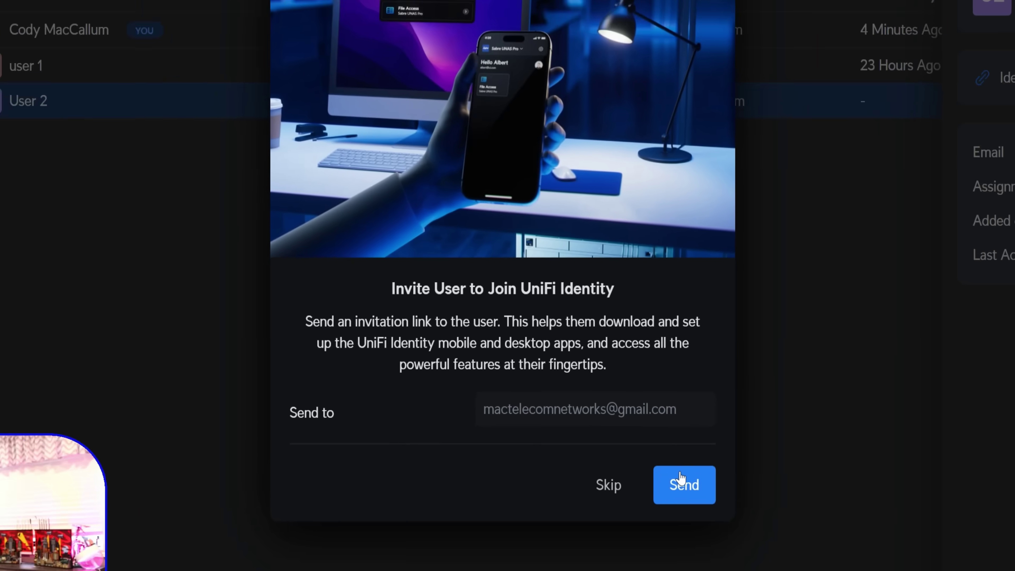
click(735, 517)
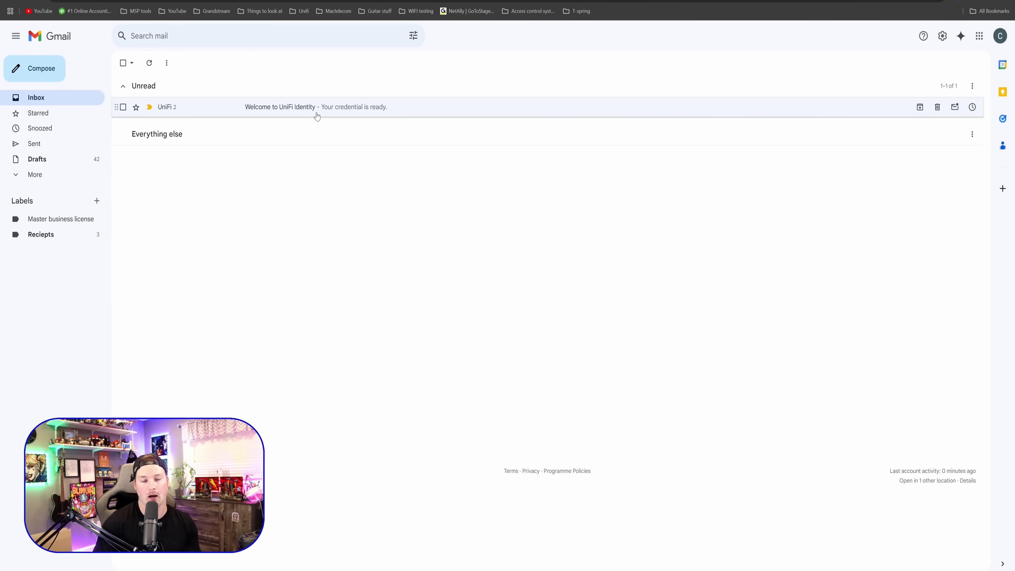
Open the 'Welcome to UniFi Identity' email and follow its 'Click Here to Install Endpoint' link.
click(317, 116)
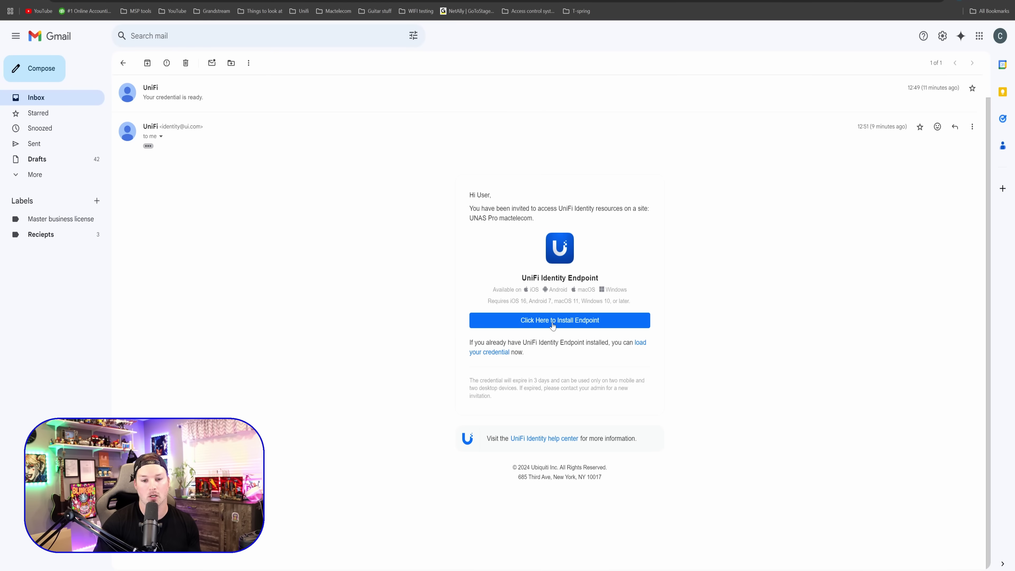
click(553, 324)
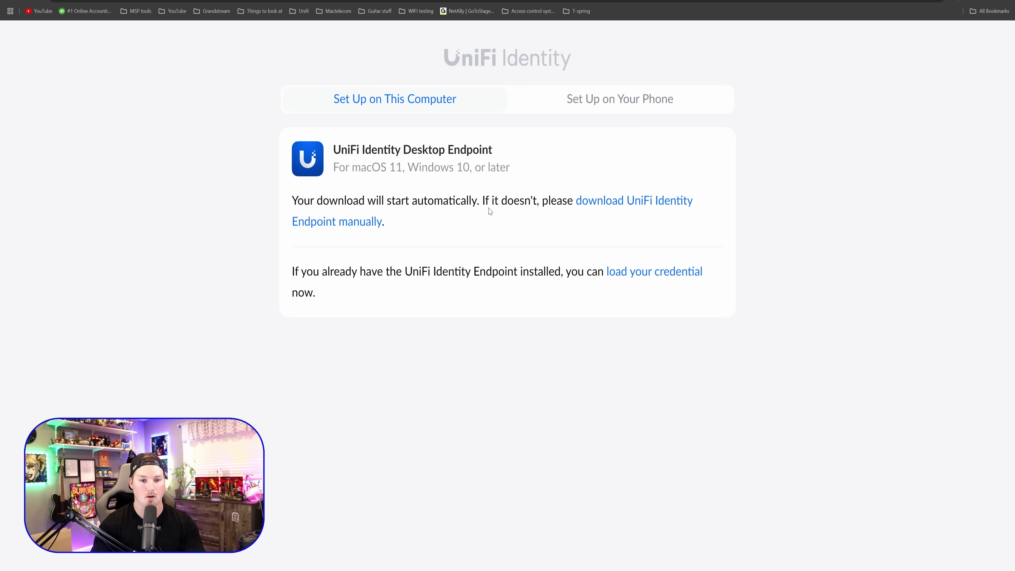
Download and install the UniFi Identity Endpoint, accepting the licence agreement.
click(626, 203)
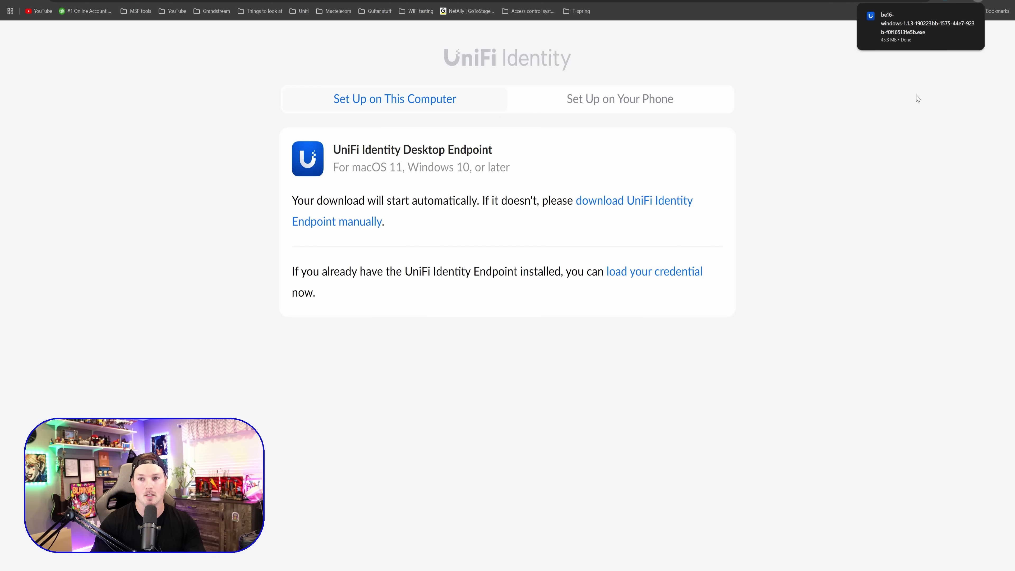
click(898, 33)
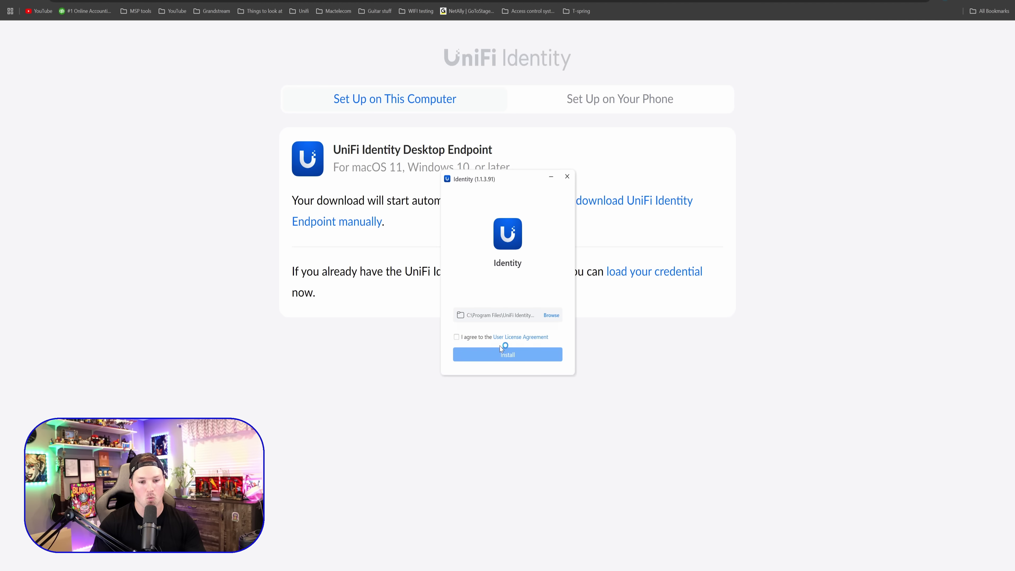
click(457, 338)
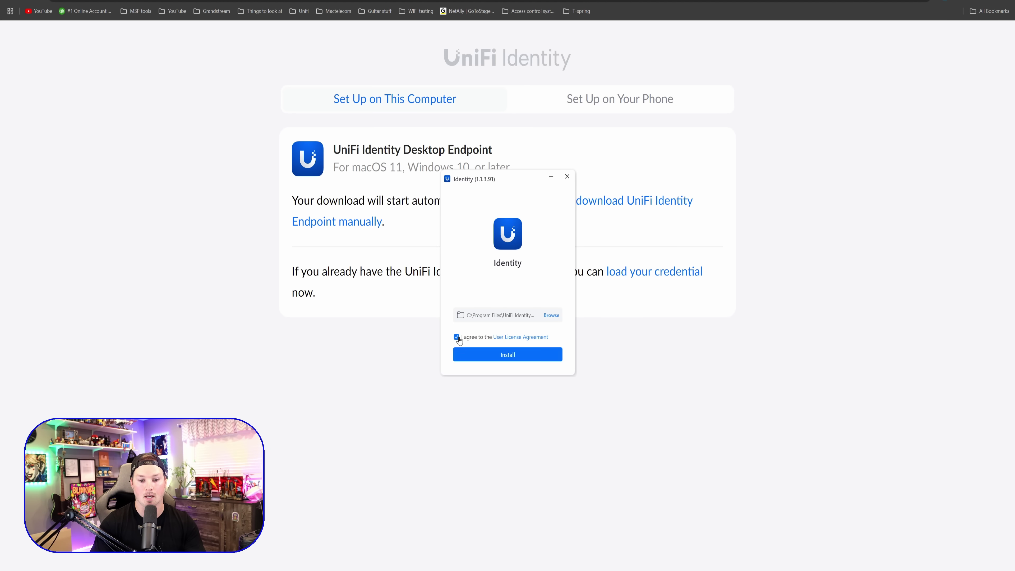
click(490, 360)
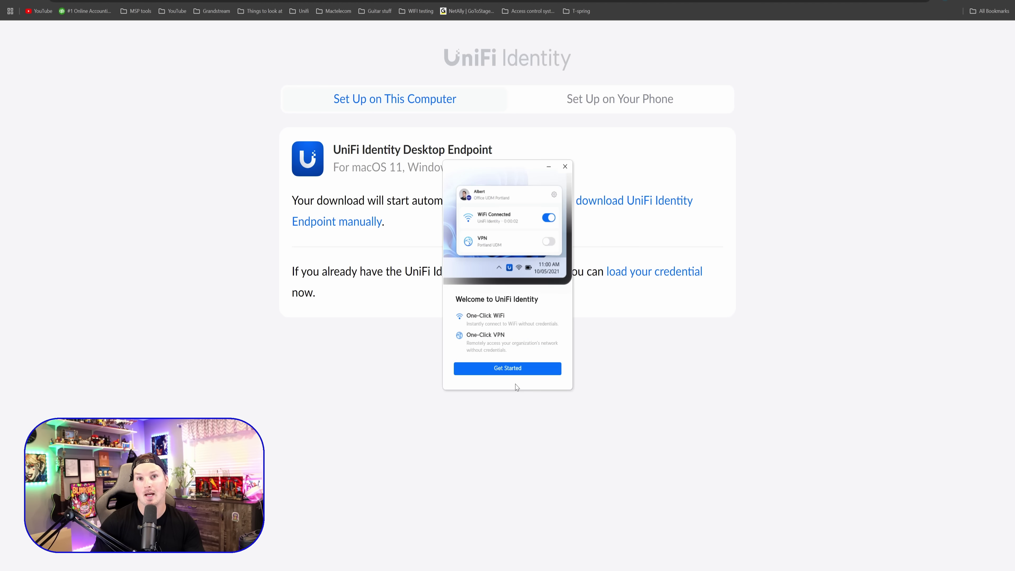
click(518, 371)
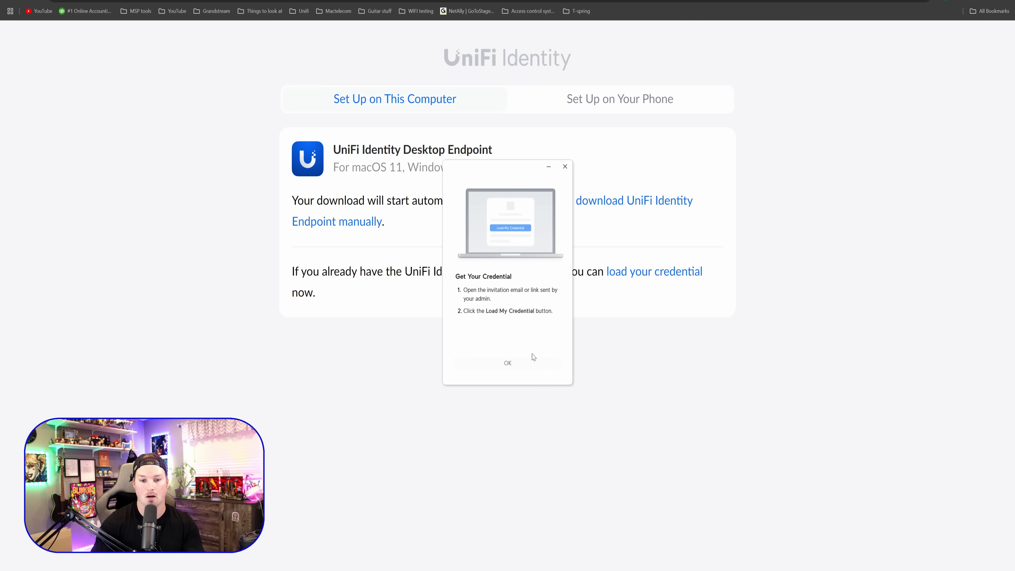
Load the invited user's credential into Identity and open their UniFi Drive.
click(638, 278)
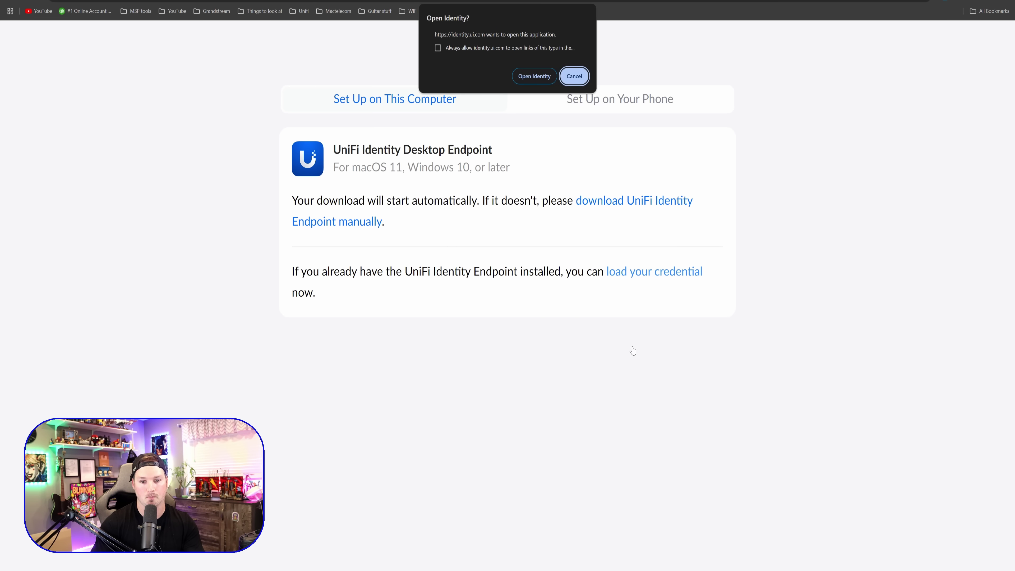
click(535, 76)
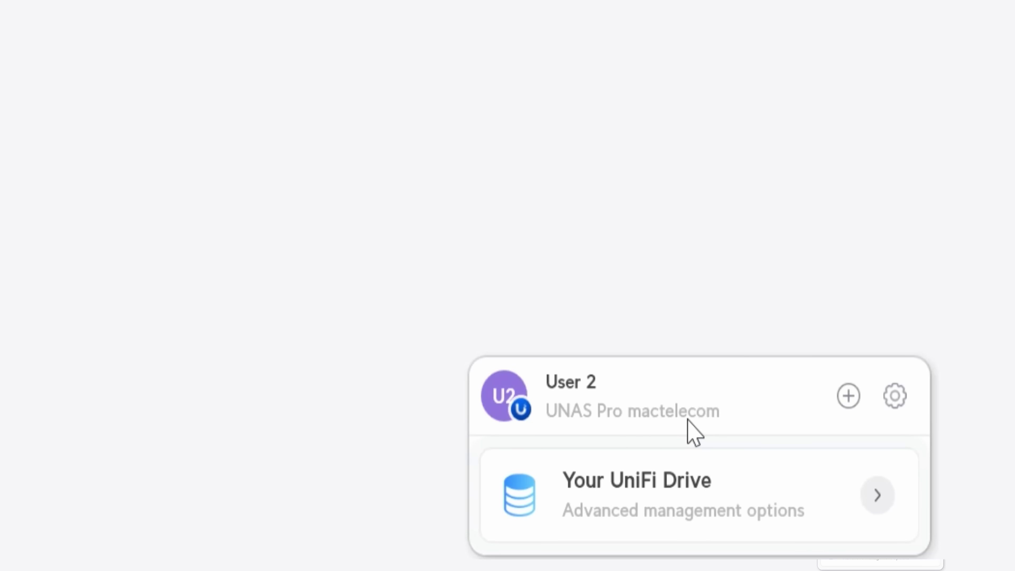
click(889, 507)
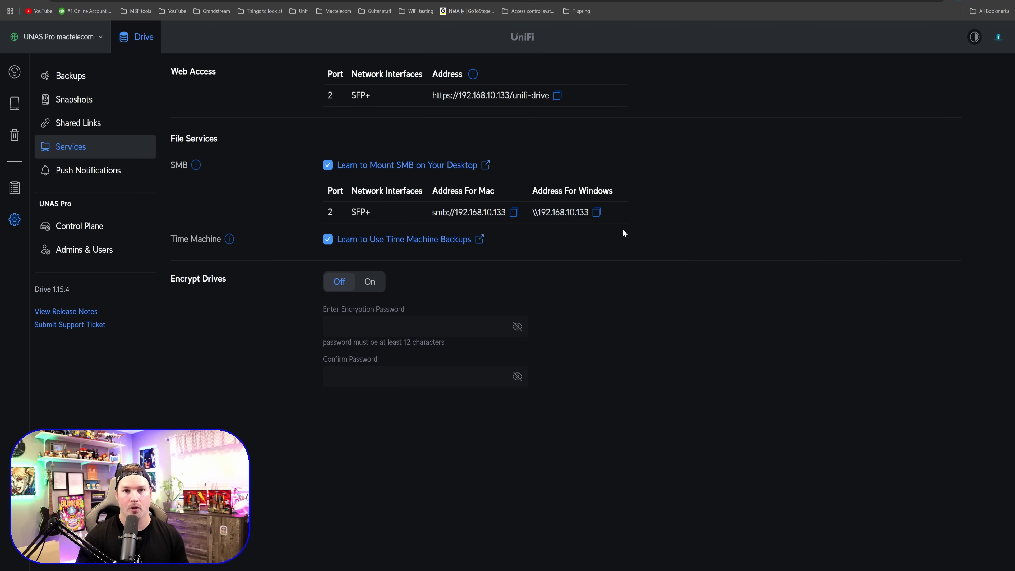
Map \\192.168.10.133\Employee as drive Y:, entering the account password when prompted.
click(597, 212)
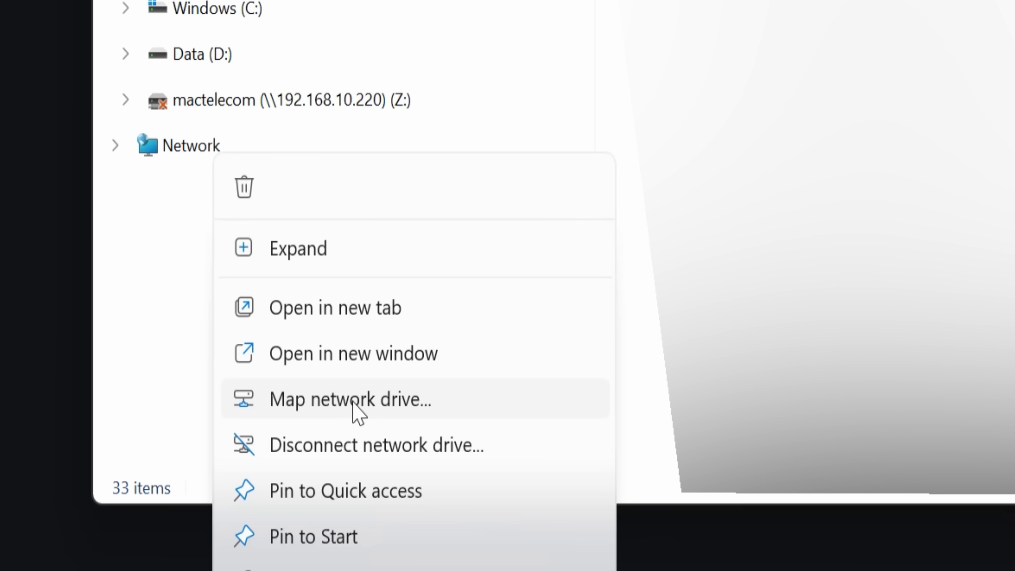
click(354, 401)
text(\192.168.10.133)
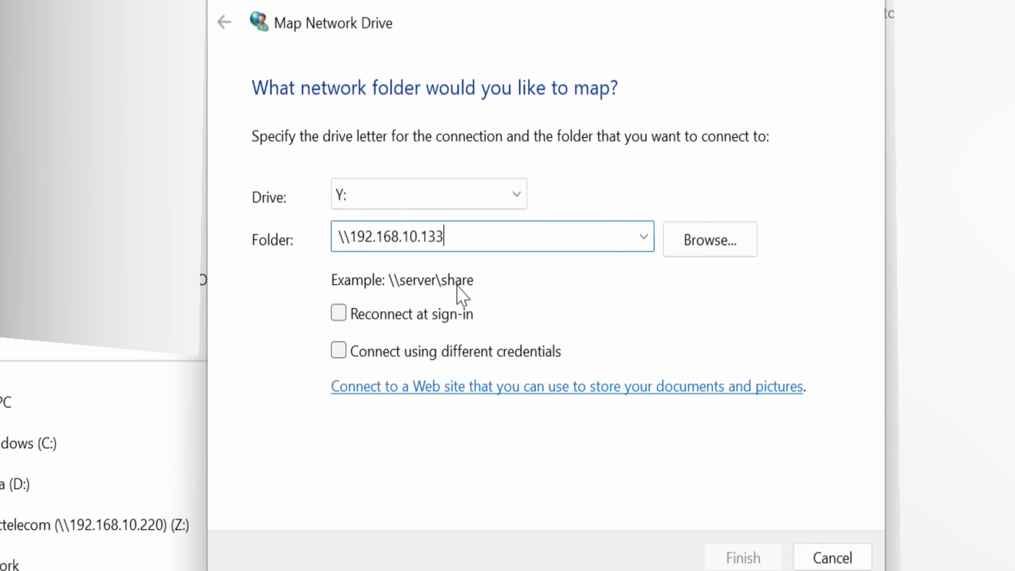
text(\)
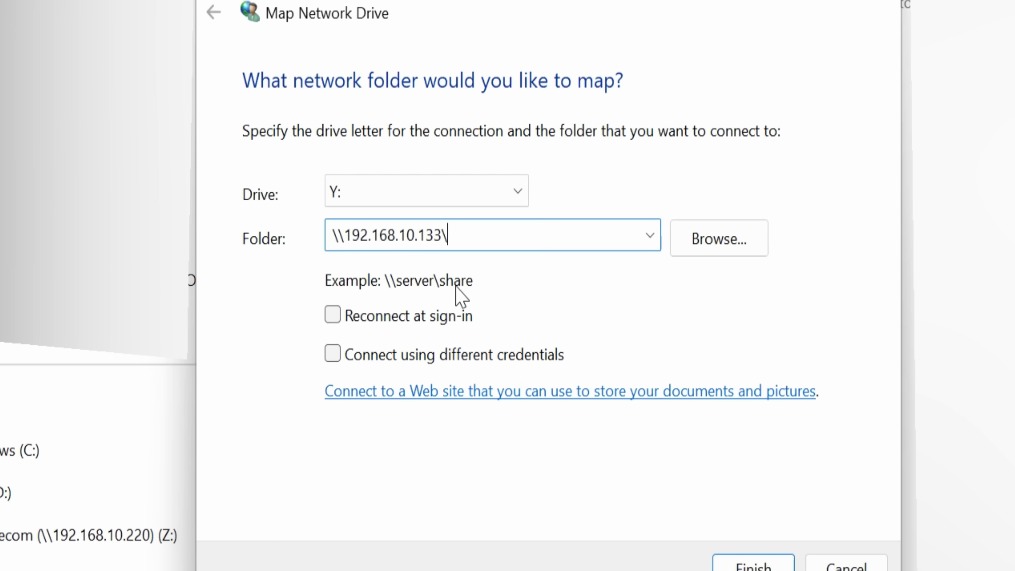
text(Em)
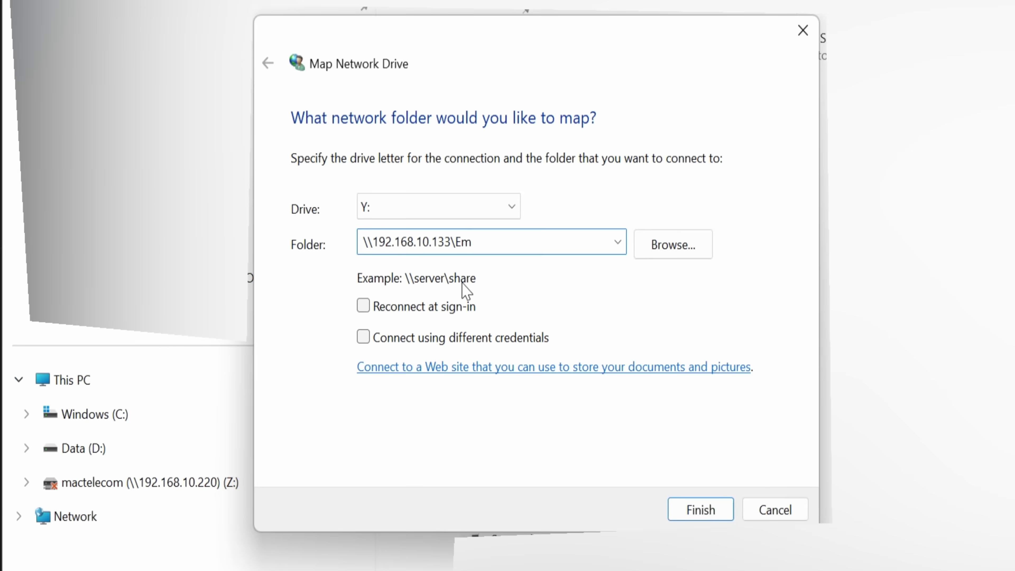
text(ployee)
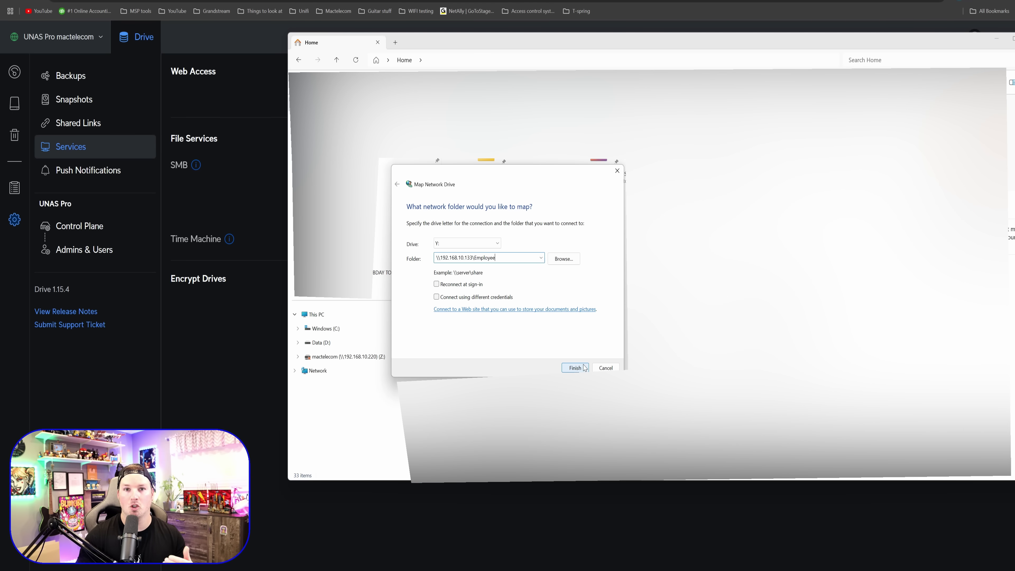
click(583, 368)
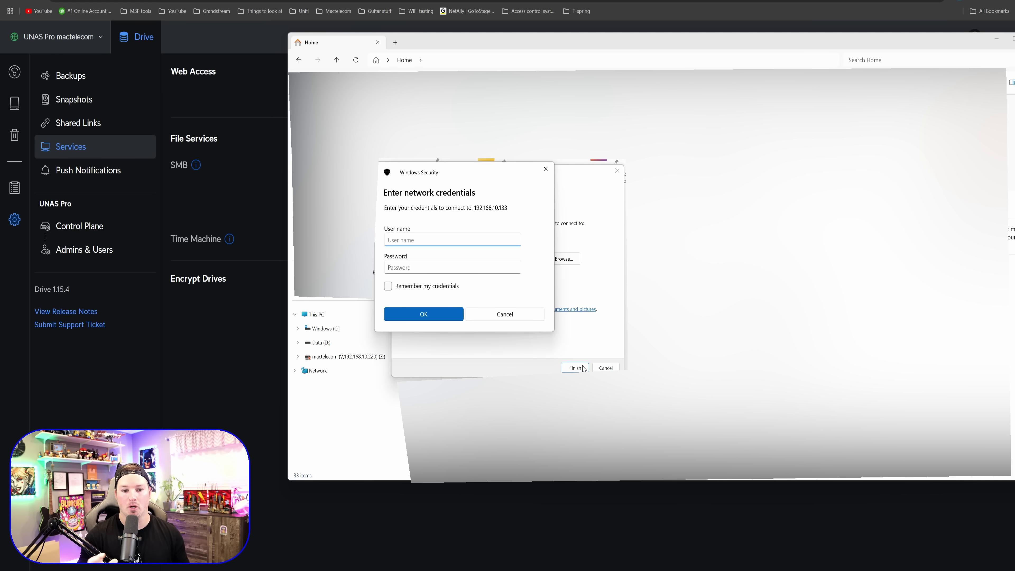
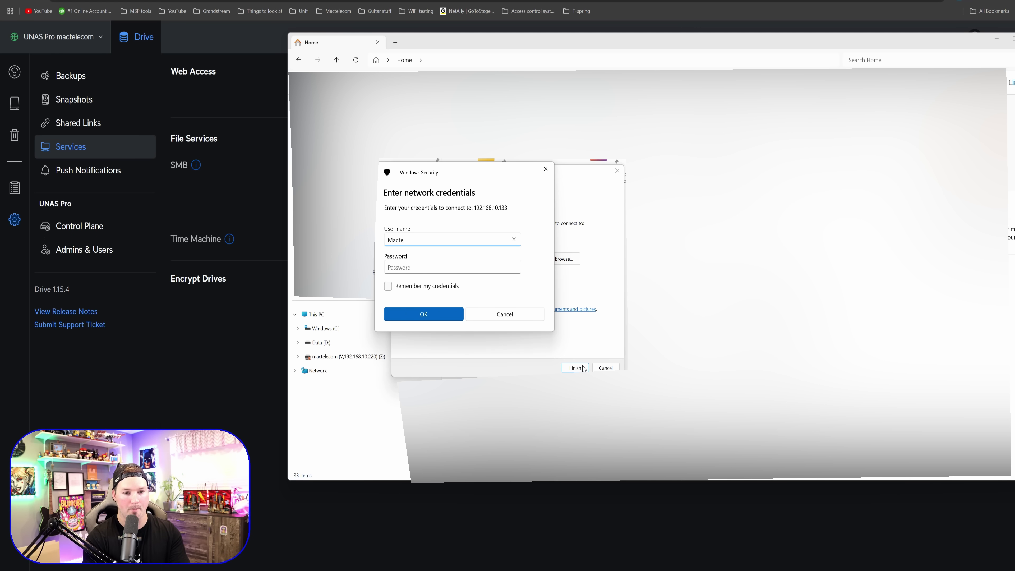
key(Return)
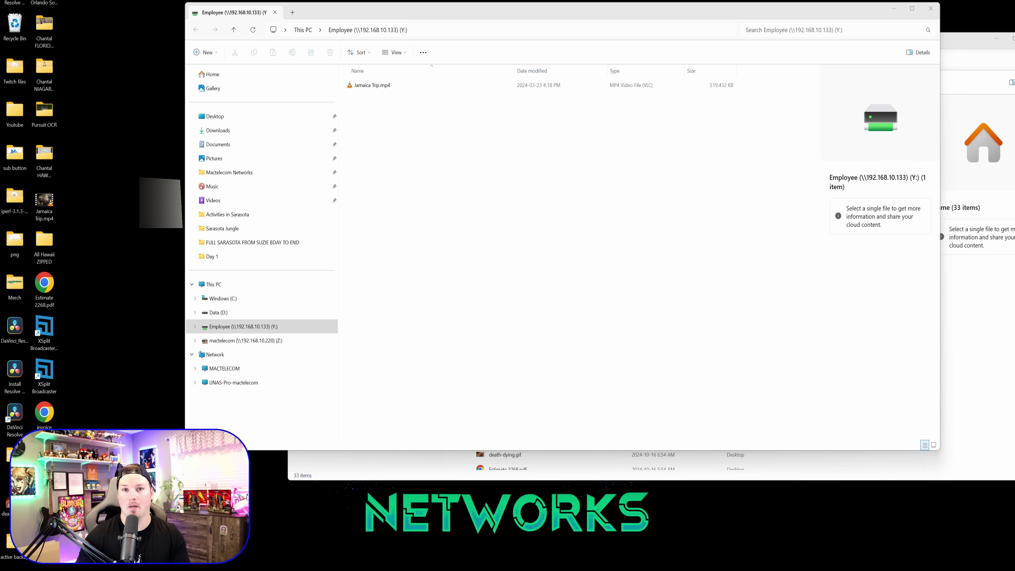
Bring the UniFi Drive browser window back over File Explorer.
drag(744, 228, 521, 288)
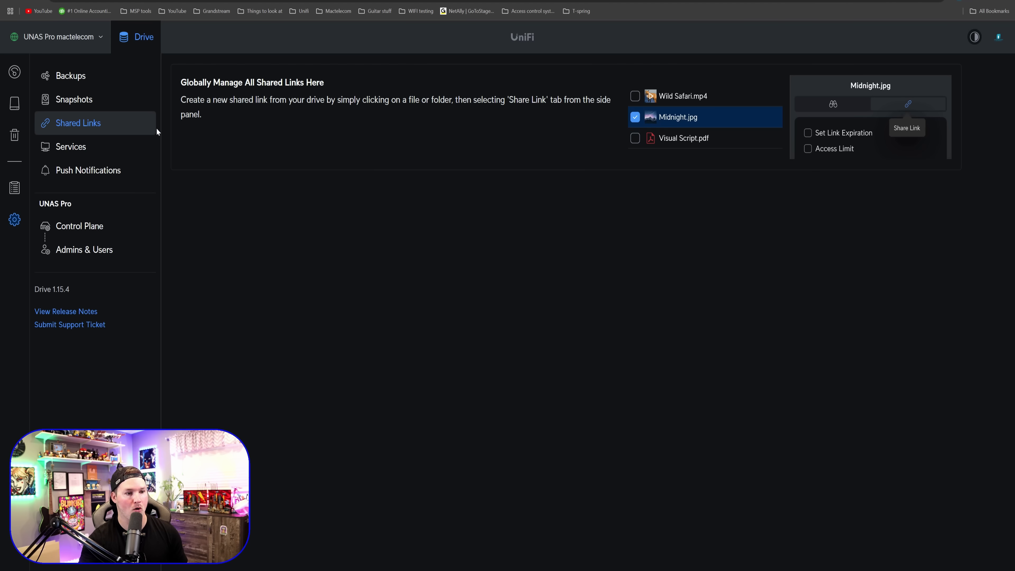
Open the Employee drive and bring up share link options for Jamaica Trip.mp4.
click(15, 103)
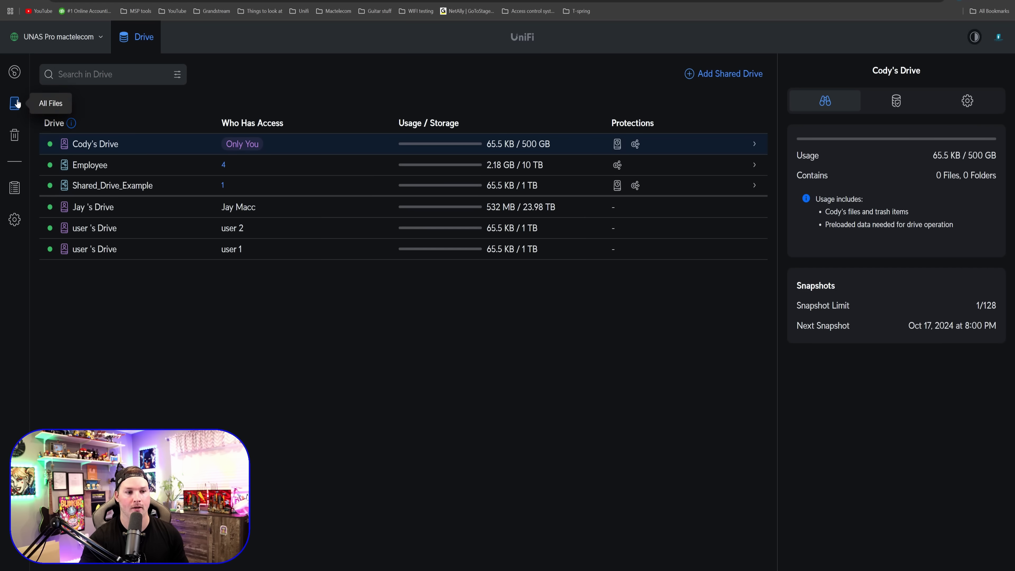
double_click(112, 168)
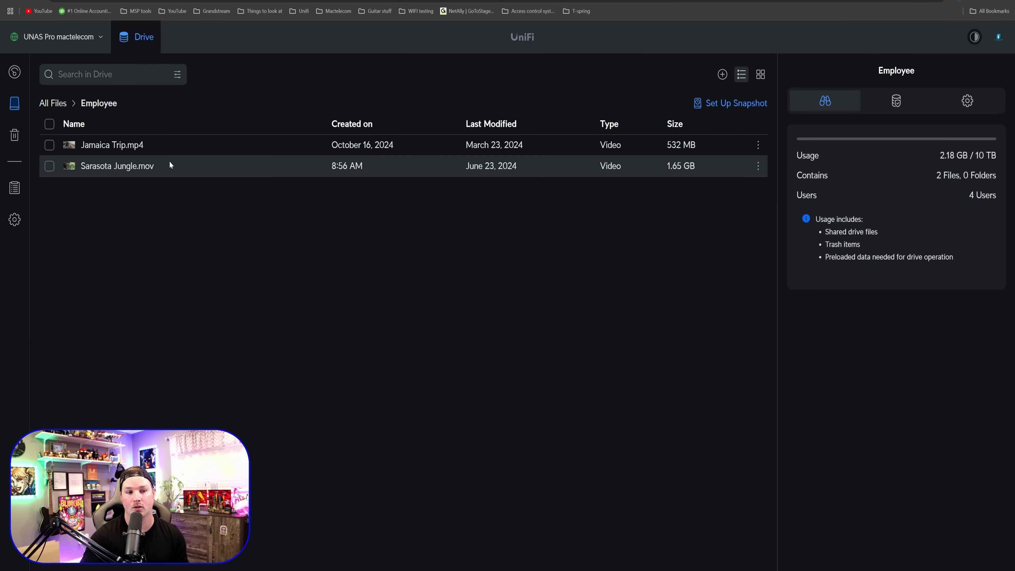
click(161, 148)
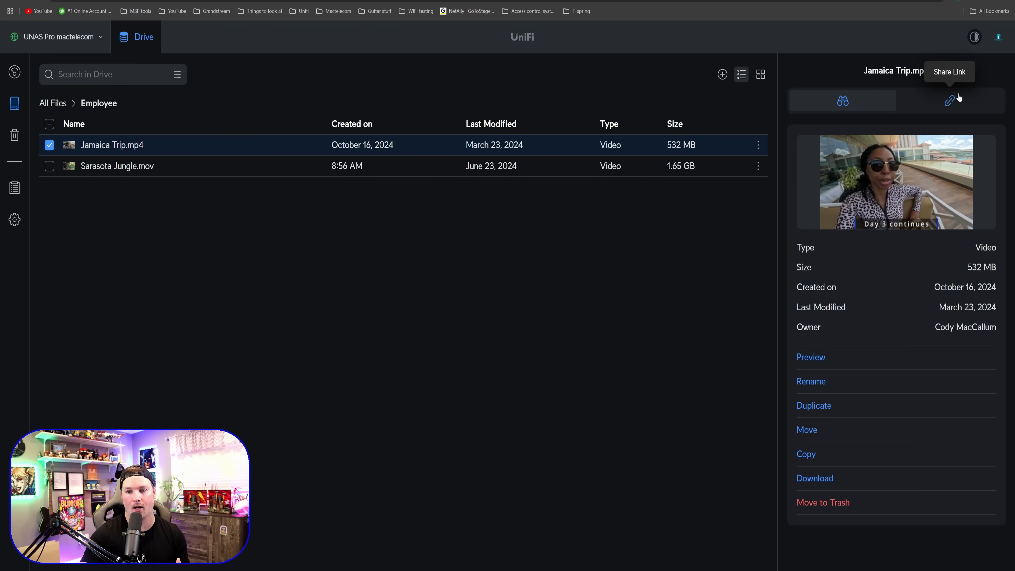
click(959, 103)
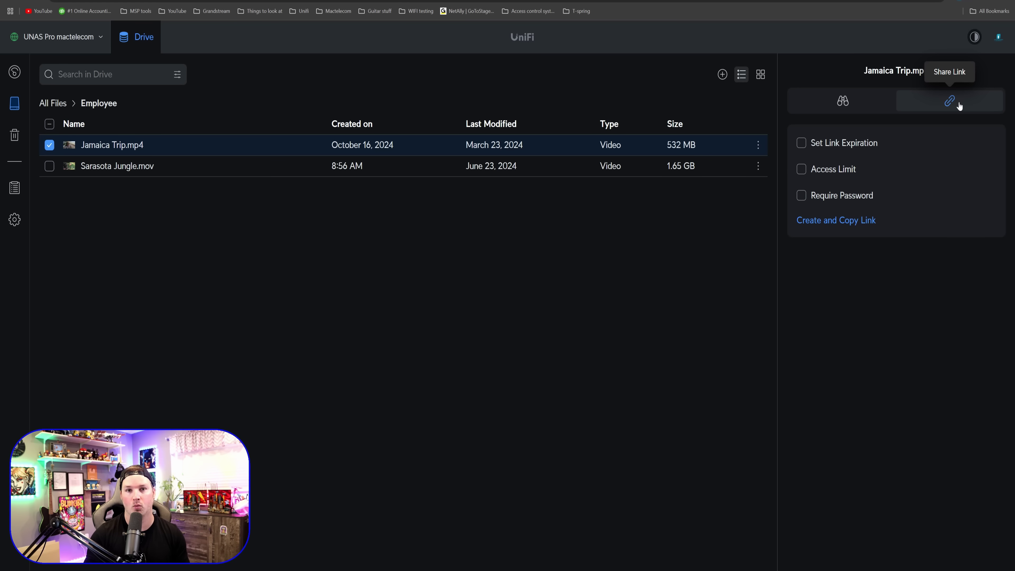
Create the link with a required password, leaving expiry date and access limit off.
click(803, 144)
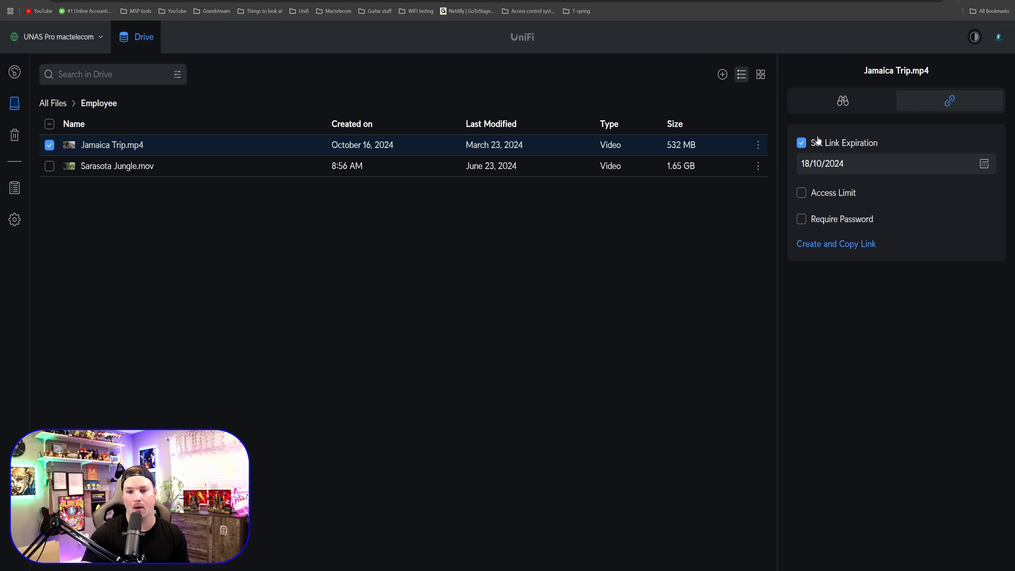
click(803, 145)
click(802, 175)
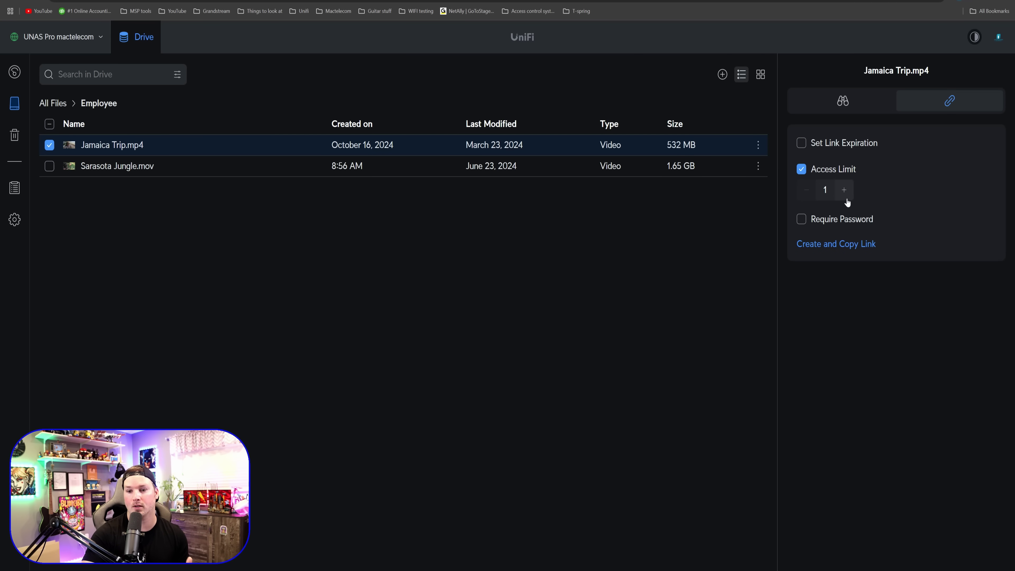
click(802, 169)
click(803, 196)
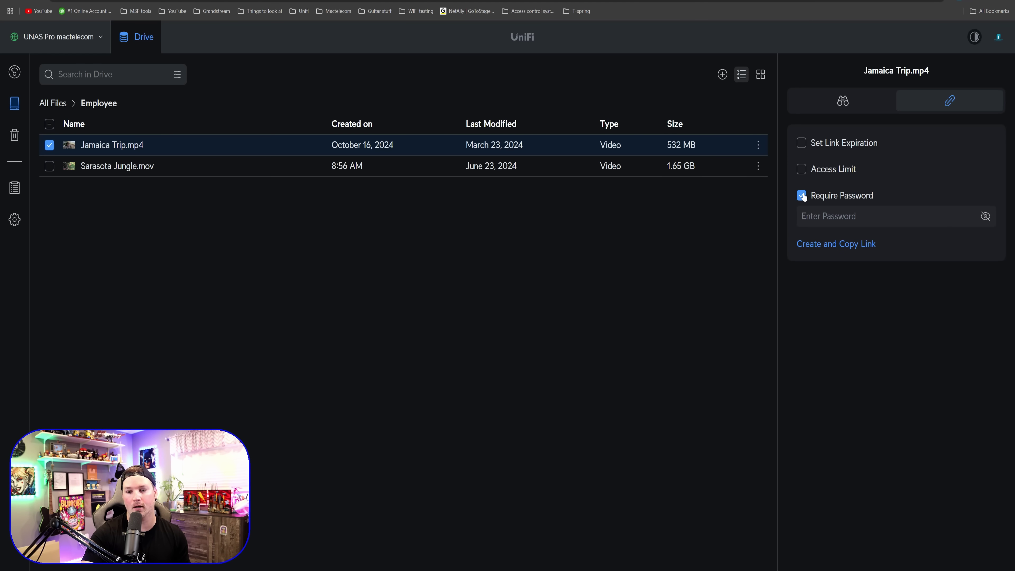
click(826, 218)
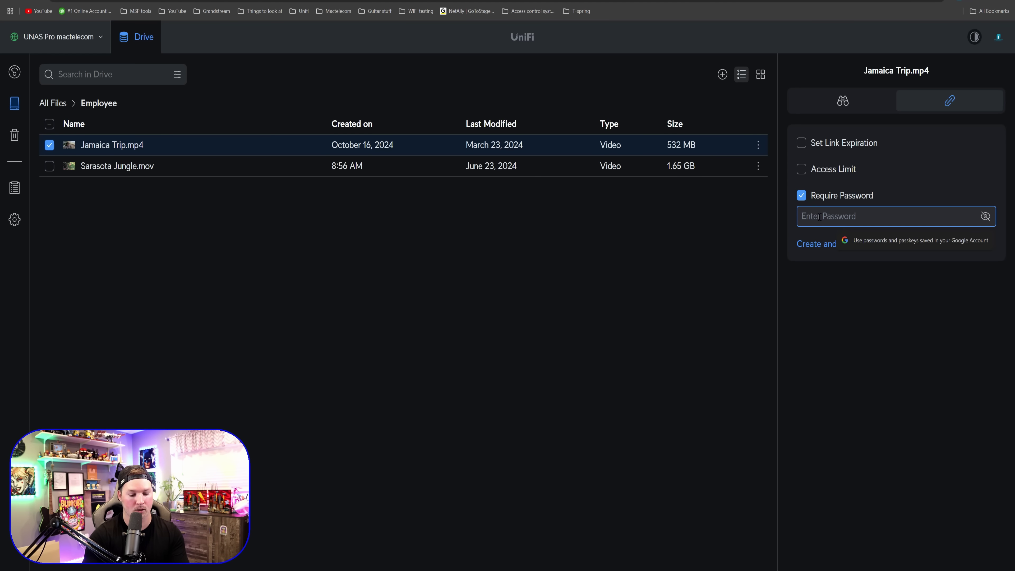
text(password)
click(868, 290)
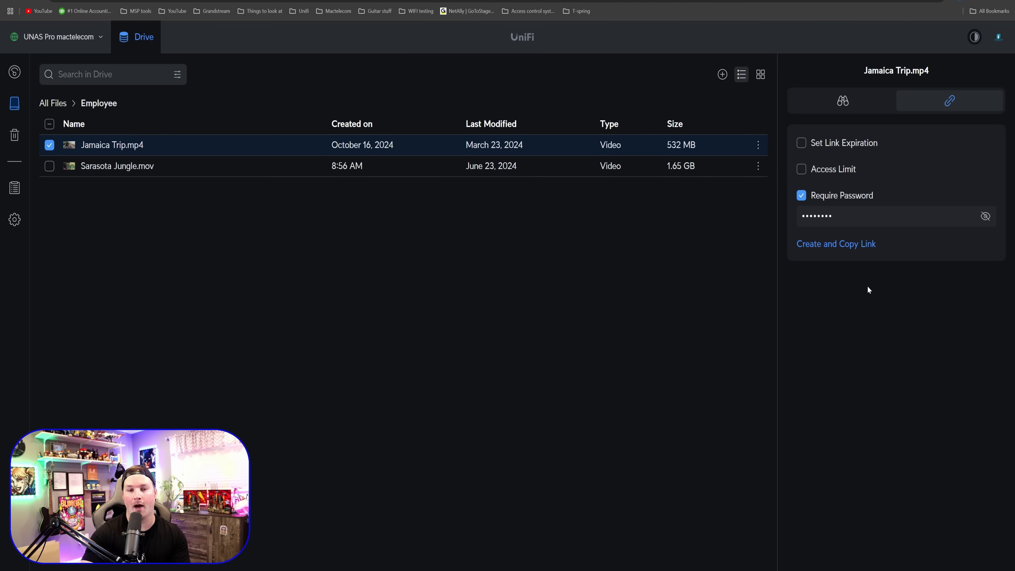
click(839, 245)
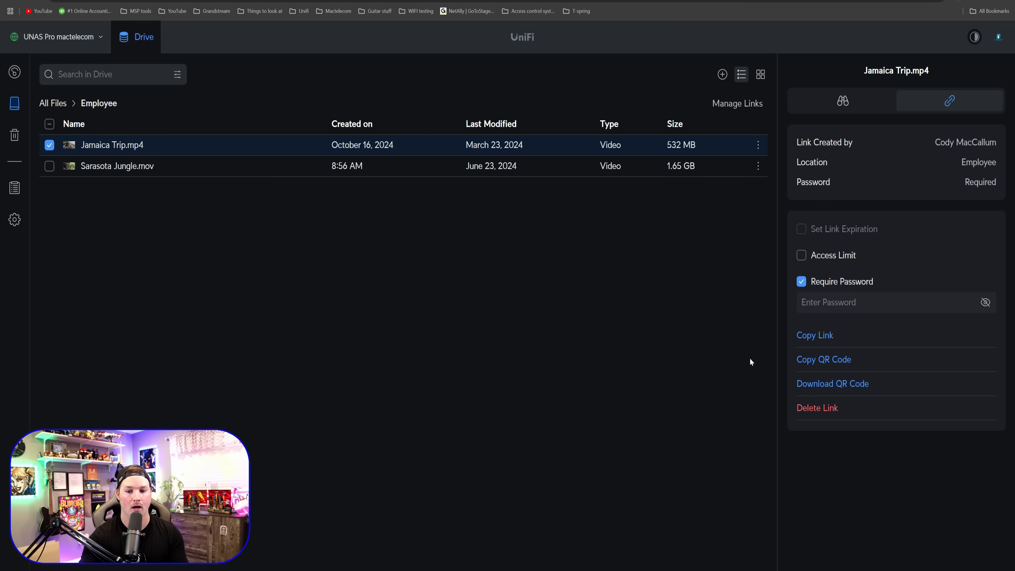
Copy the Jamaica Trip.mp4 link and view the video by submitting its password.
click(816, 335)
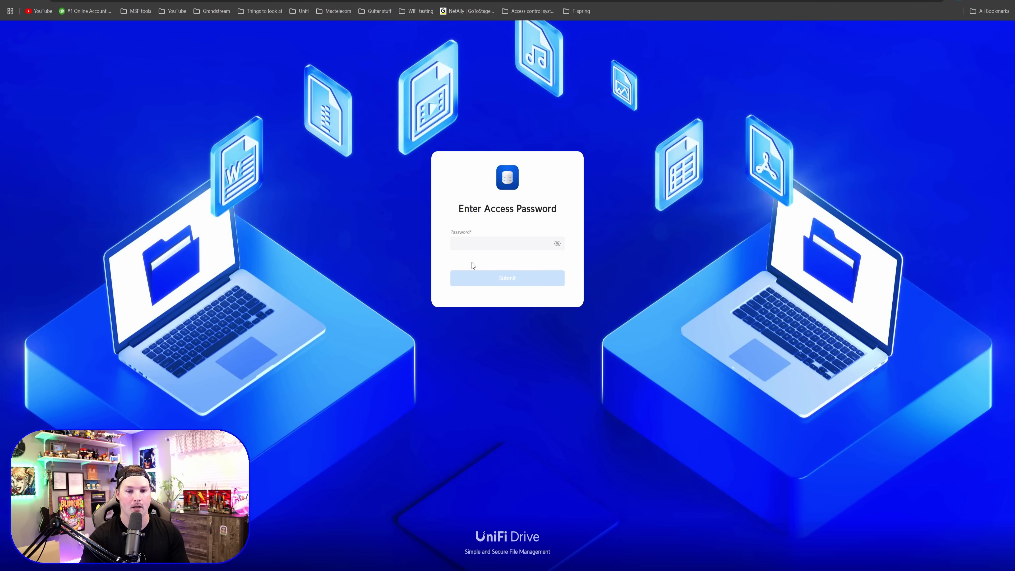
click(512, 241)
text(••••••••)
click(521, 358)
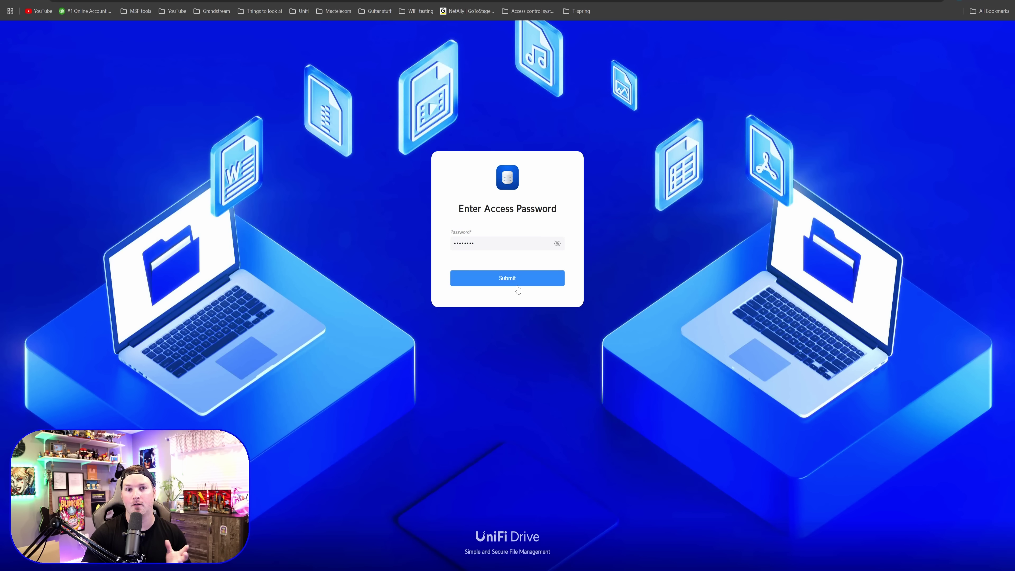
click(518, 288)
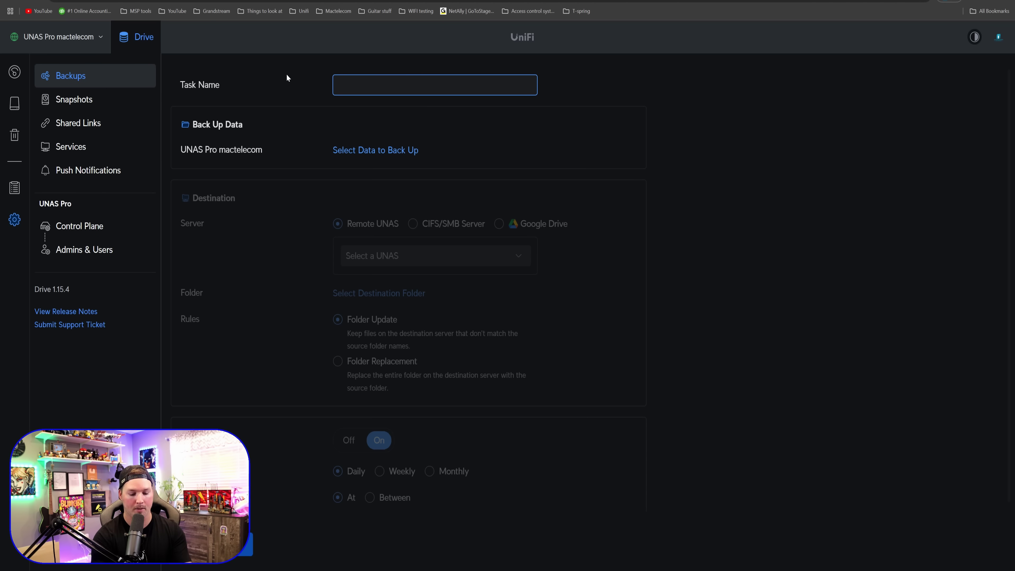
Name the task 'Back up 1', back up All Files, and link Google Drive as destination.
text(Back up 1)
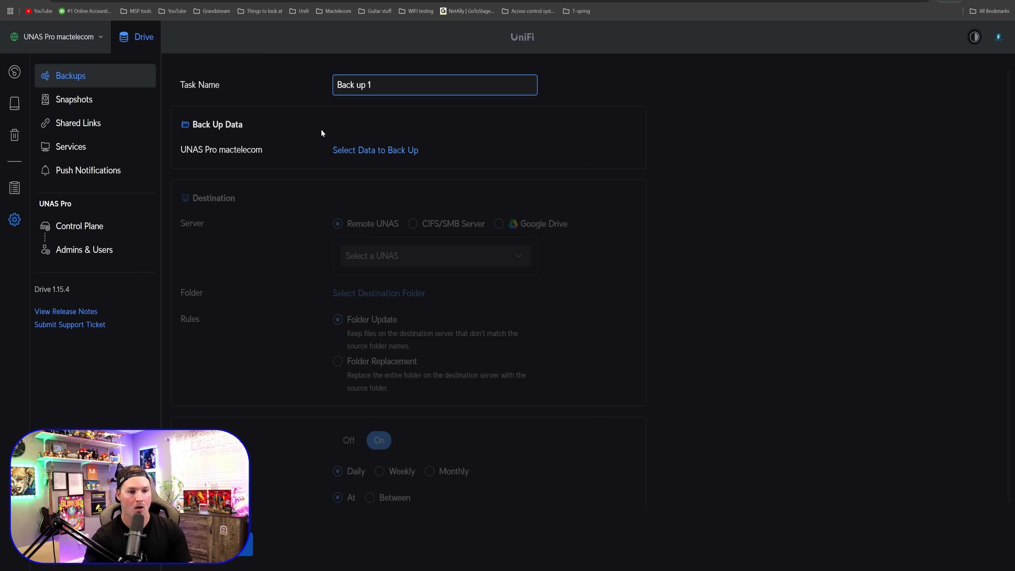
click(384, 151)
click(427, 147)
click(603, 477)
scroll(784, 347, down, 4)
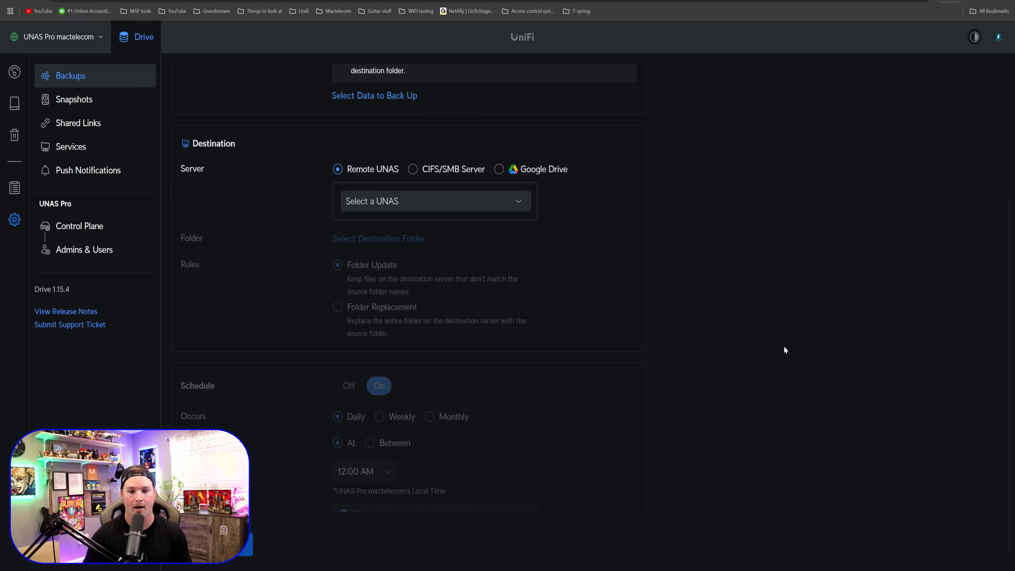
click(499, 169)
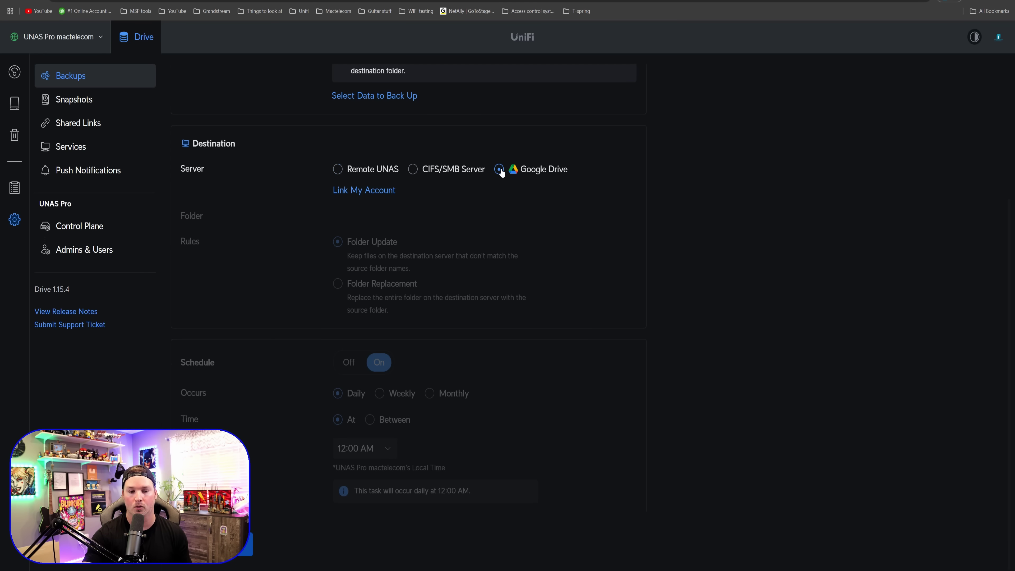
click(380, 191)
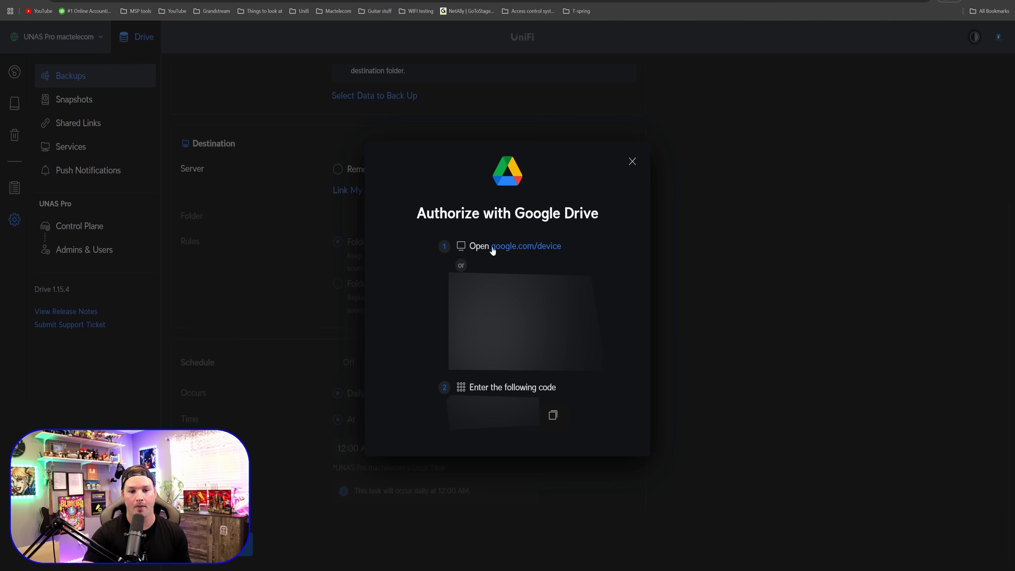
Enter the device code at google.com/device, choose the account, and grant Drive file access.
click(535, 254)
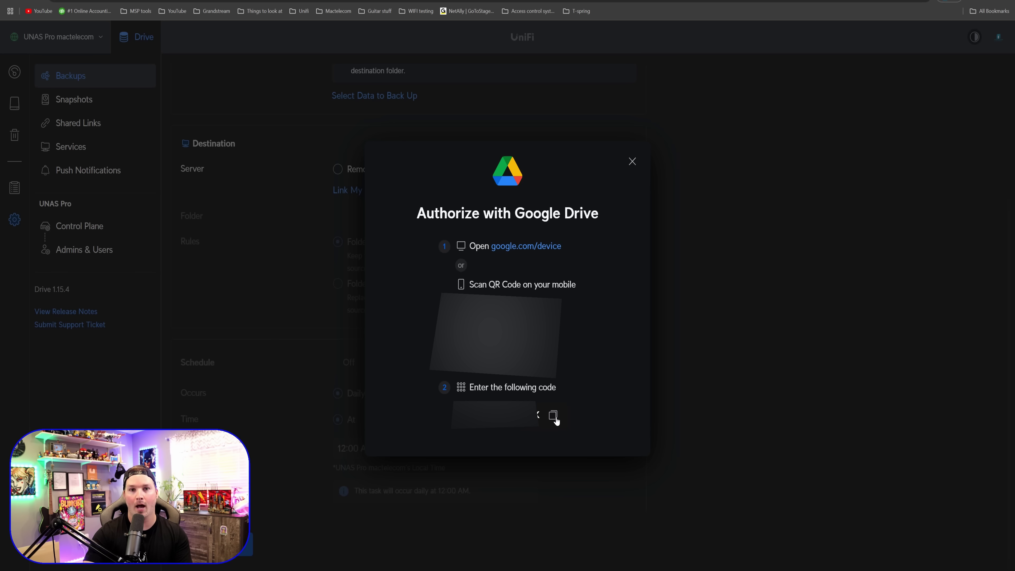
click(554, 416)
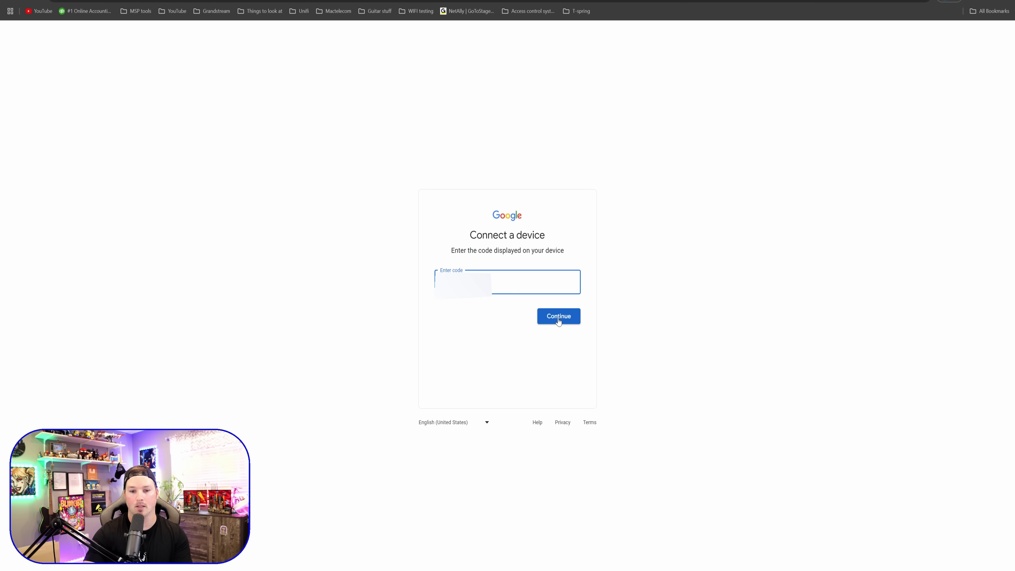
click(559, 320)
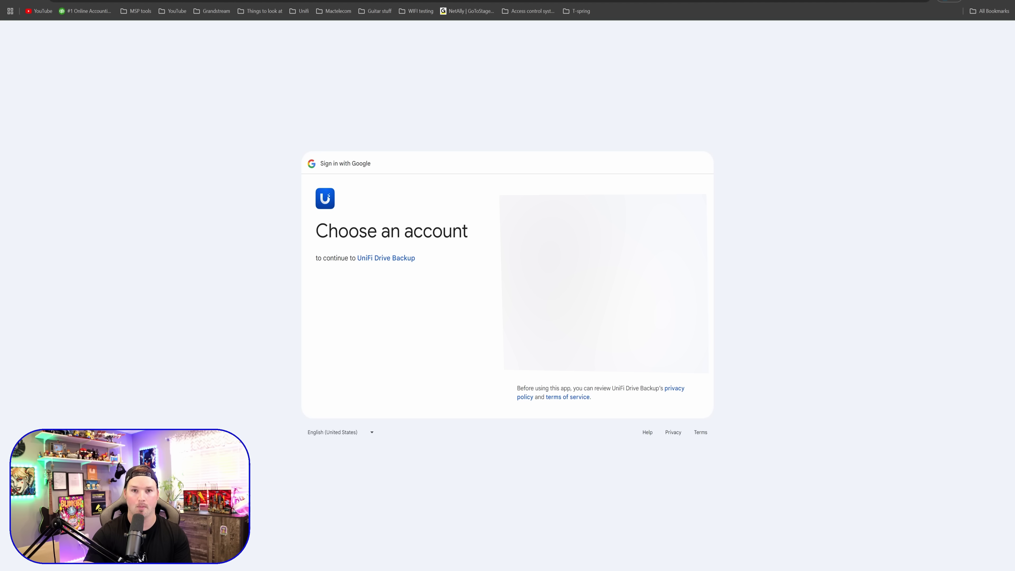
click(660, 358)
click(658, 358)
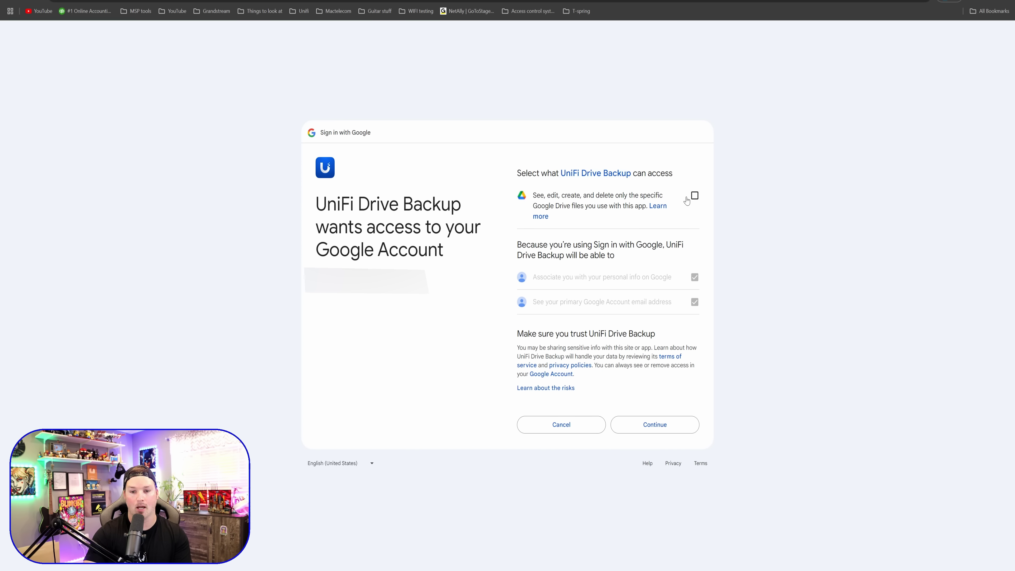
click(695, 197)
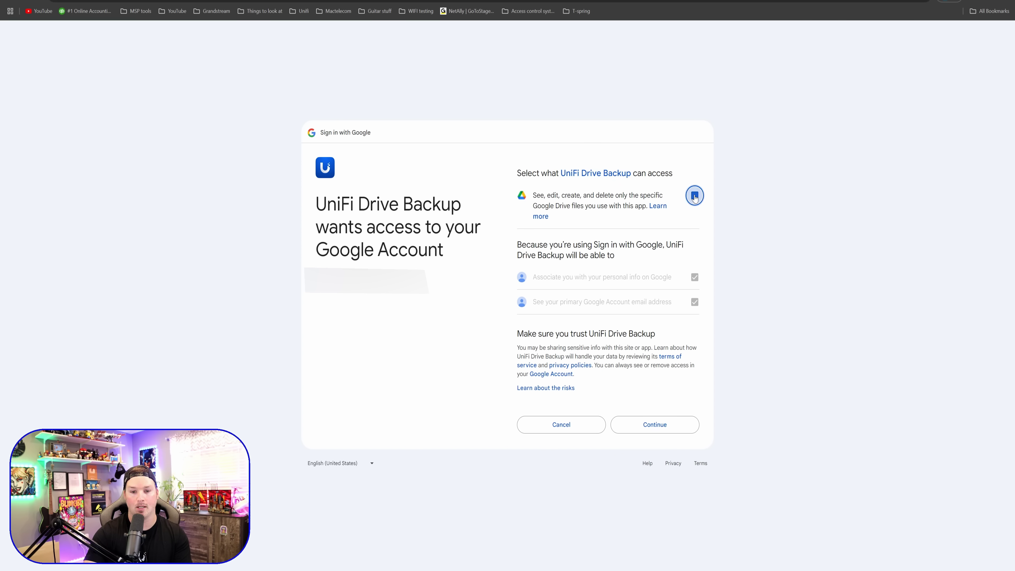
click(683, 425)
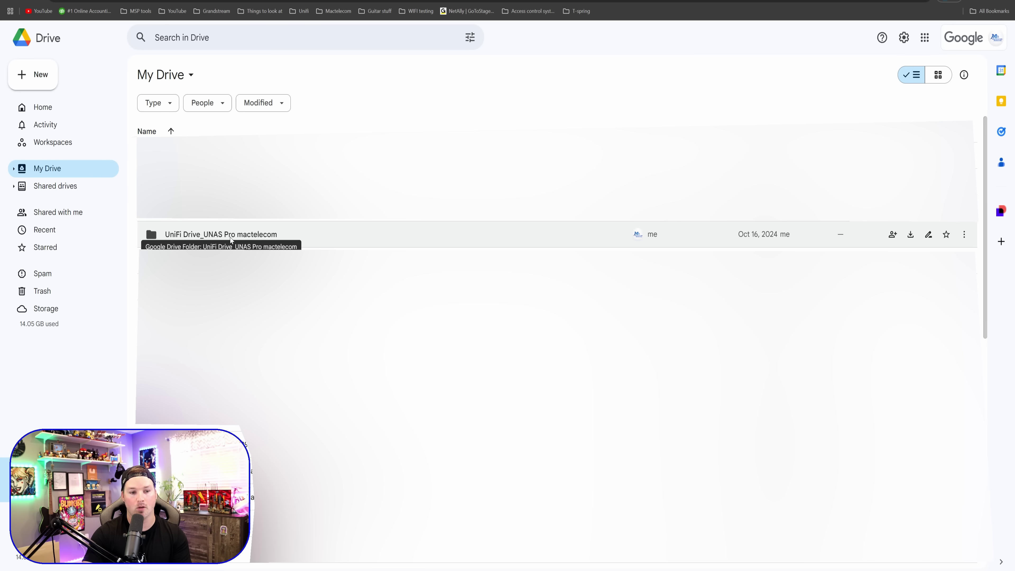
Open the UniFi Drive_UNAS Pro mactelecom folder in My Drive.
double_click(249, 237)
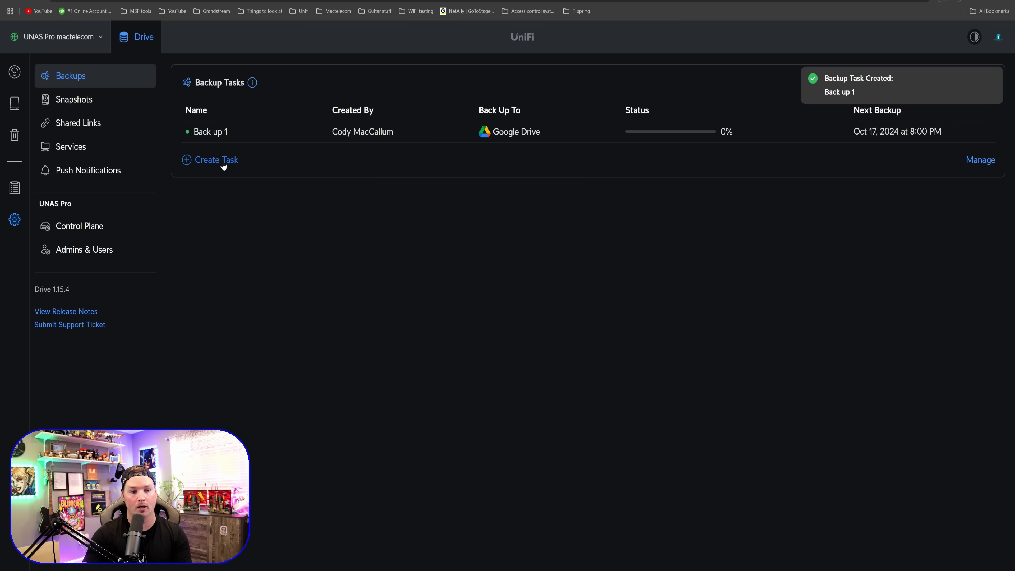
Start a new backup task named 'Backup to NAS' that backs up all files.
click(222, 164)
click(355, 68)
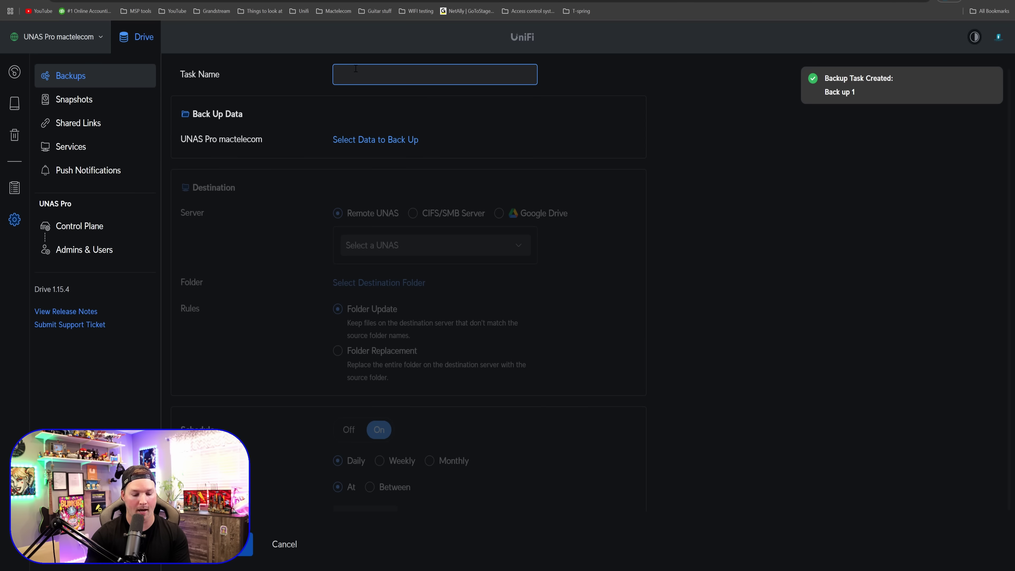
text(Backup to NA)
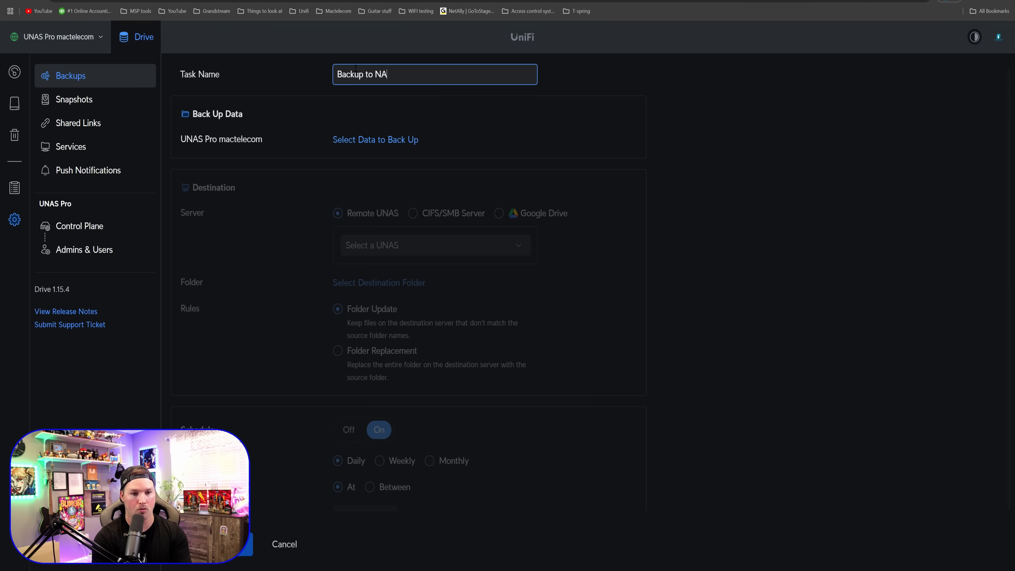
text(S)
click(683, 128)
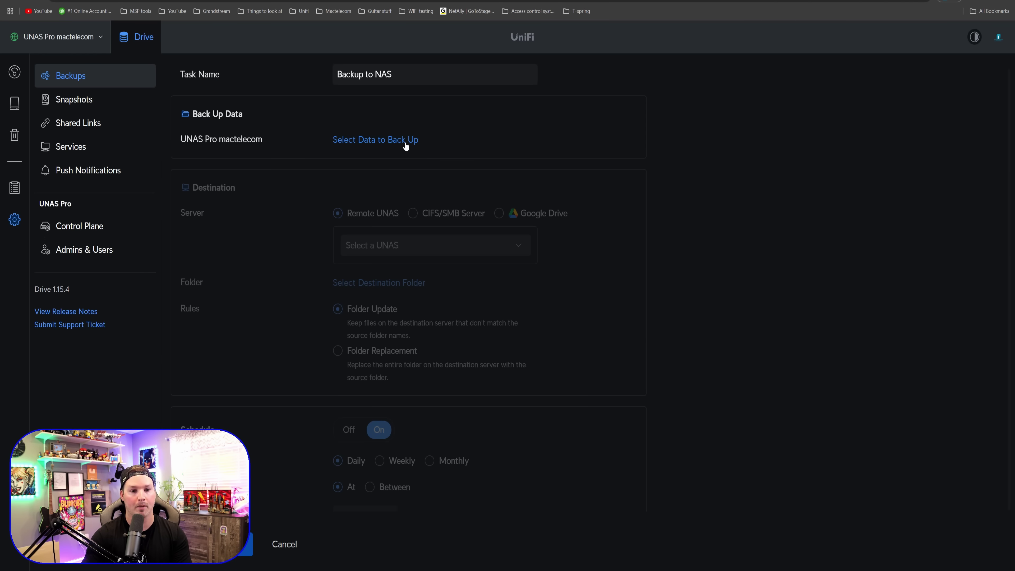
click(407, 144)
click(426, 142)
click(606, 470)
Connect the task to the CIFS/SMB server 192.168.10.220 on port 445 and browse its destination folders.
scroll(690, 352, down, 3)
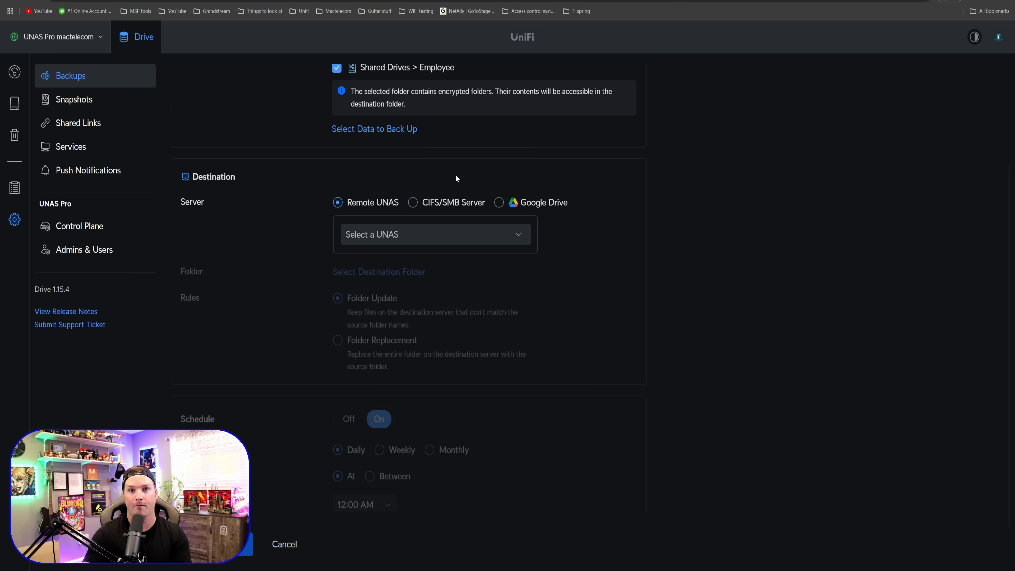
click(414, 203)
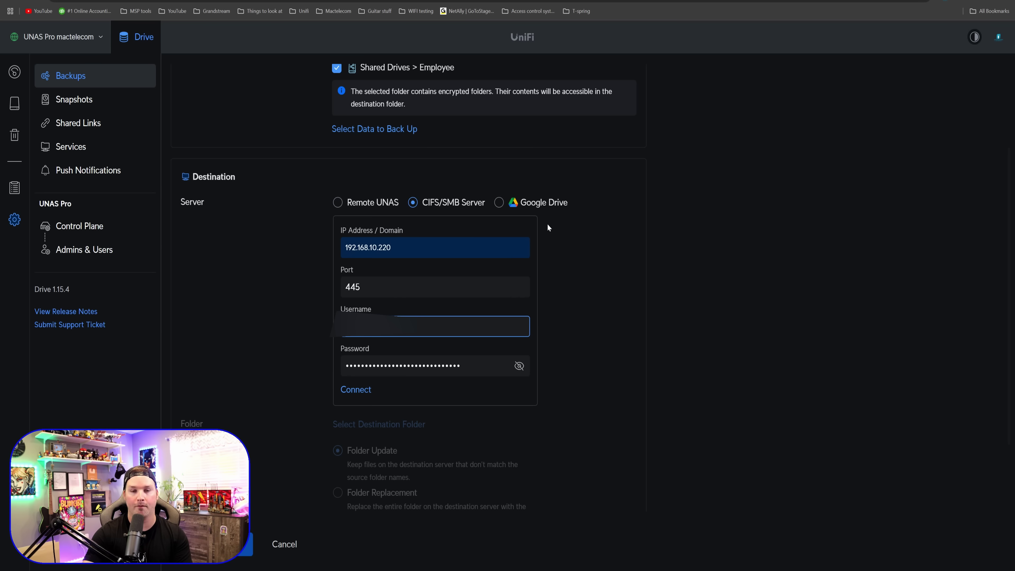
click(365, 390)
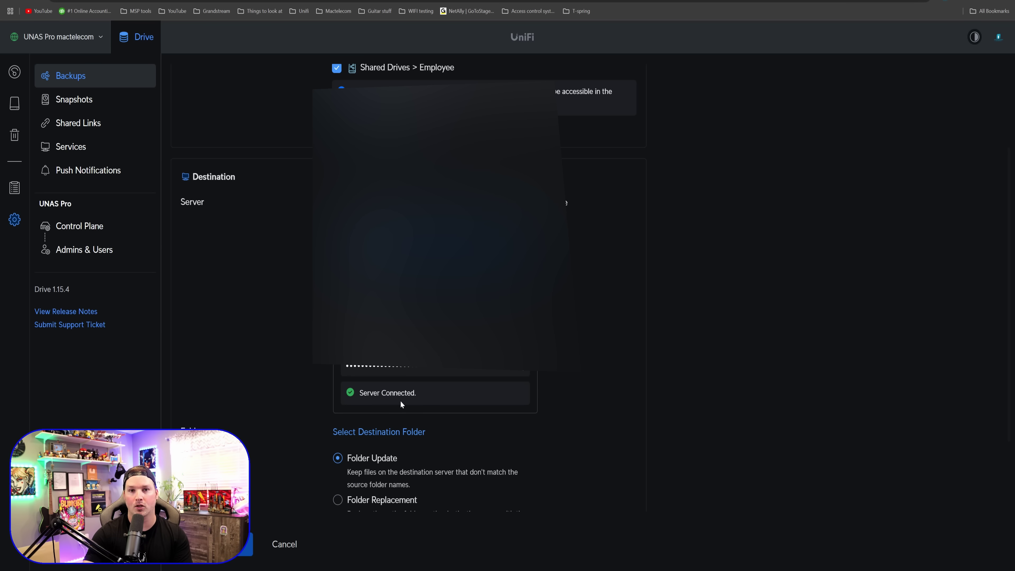
scroll(401, 403, down, 3)
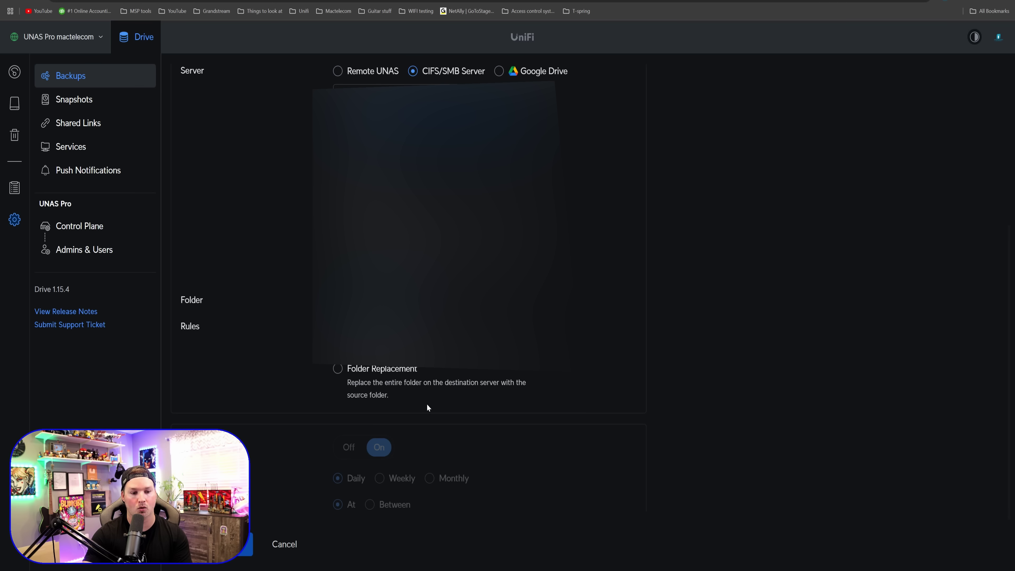
scroll(427, 404, down, 2)
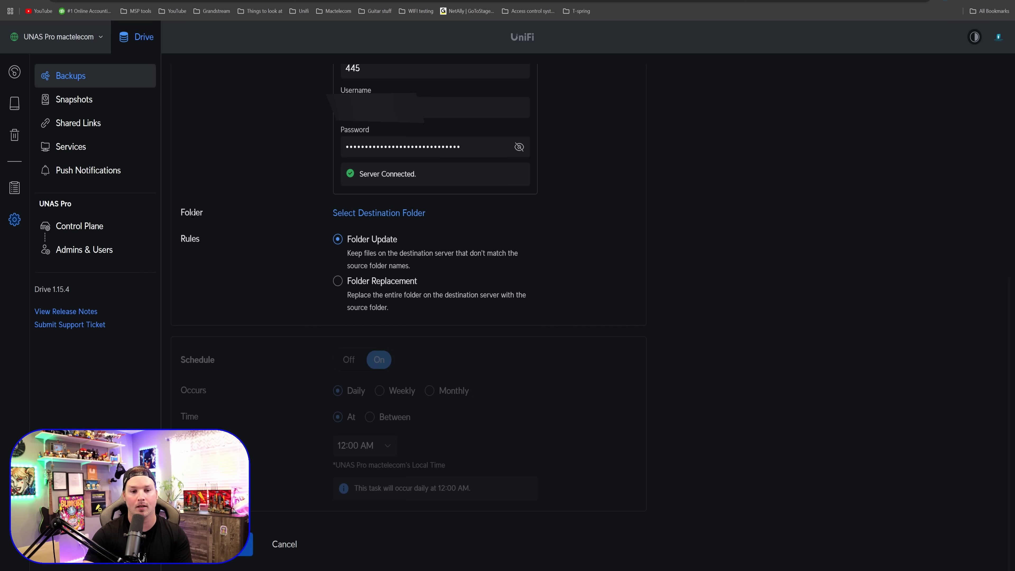
click(340, 217)
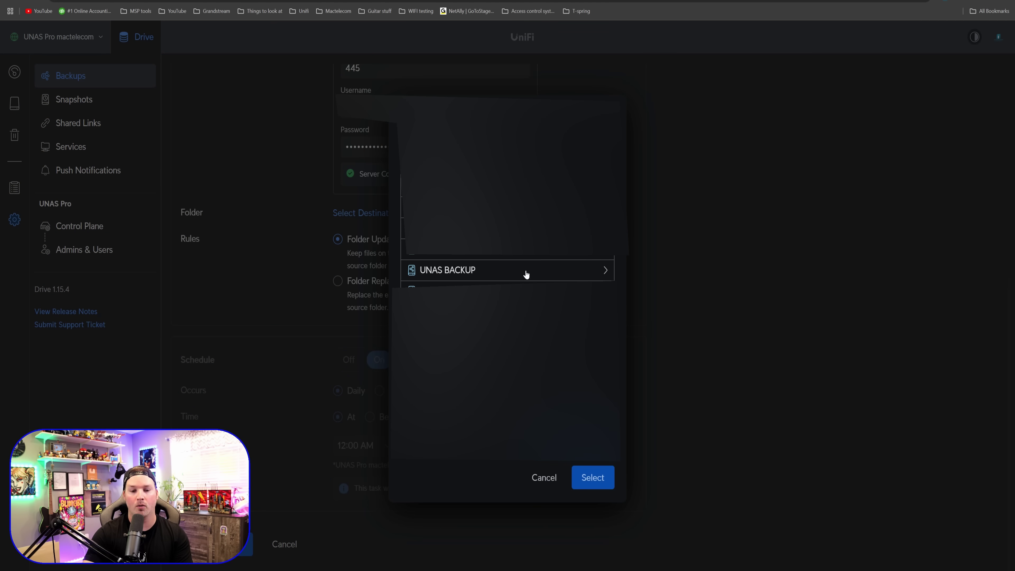
Set UNAS BACKUP as the destination, then create the Backup to NAS task and confirm starting the backup.
click(512, 272)
click(593, 478)
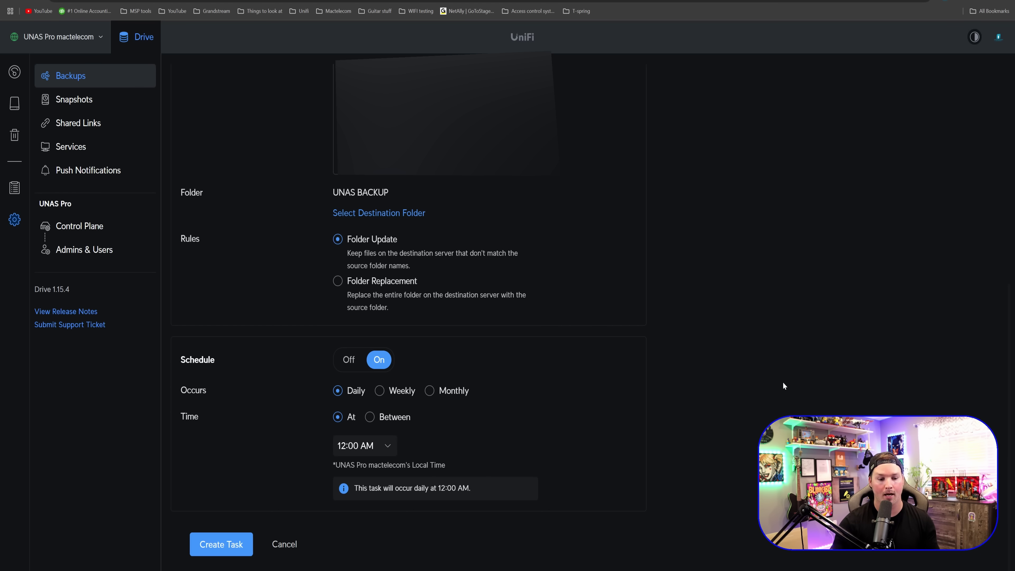
click(214, 544)
key(Return)
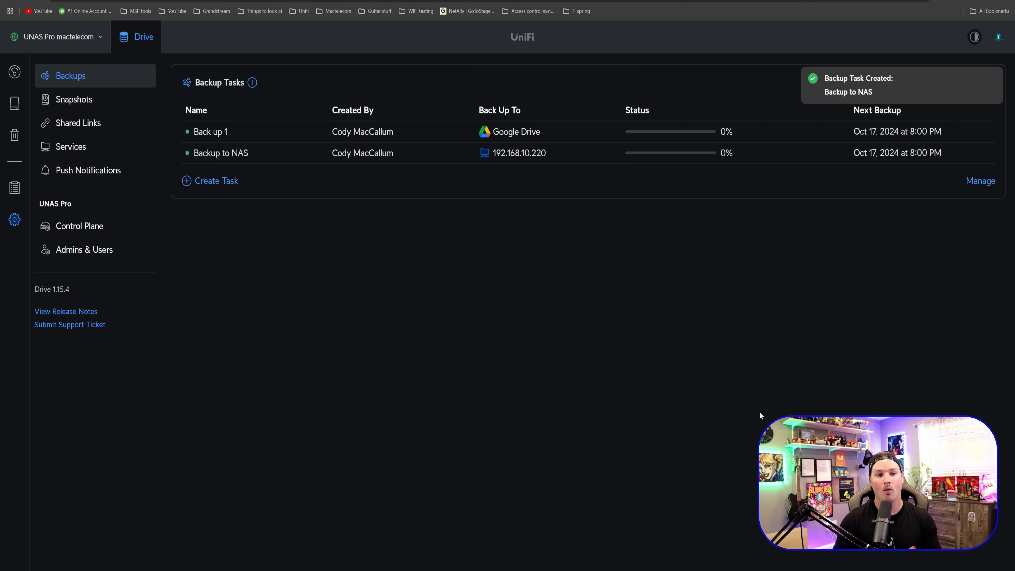